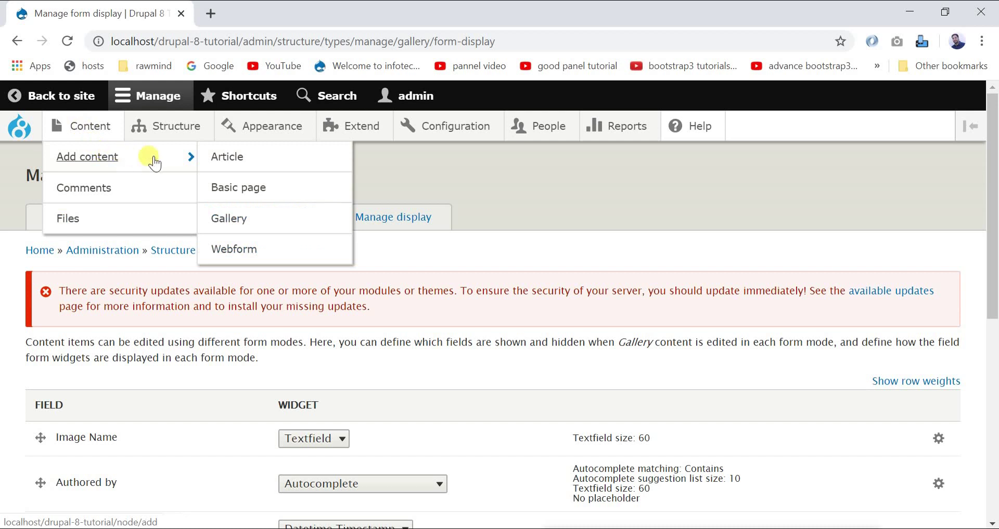
# - Open the Gallery content creation form in a new tab and check the order of its fields
pyautogui.middleClick(230, 220)
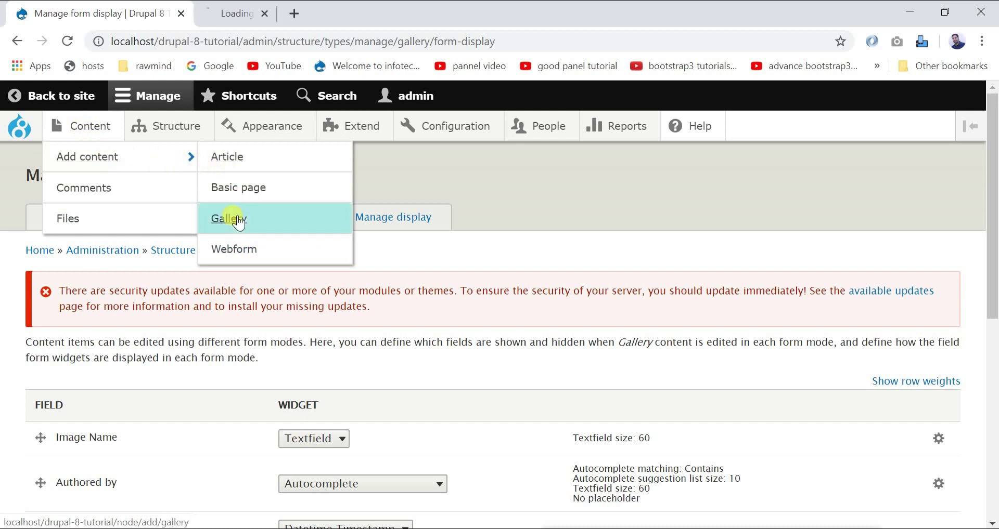
pyautogui.click(298, 9)
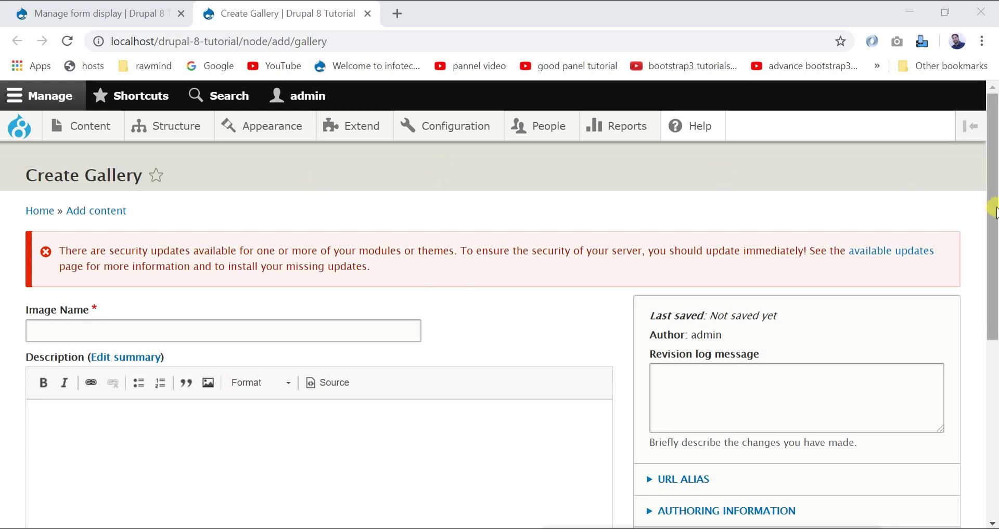
pyautogui.moveTo(991, 213); pyautogui.dragTo(994, 285)
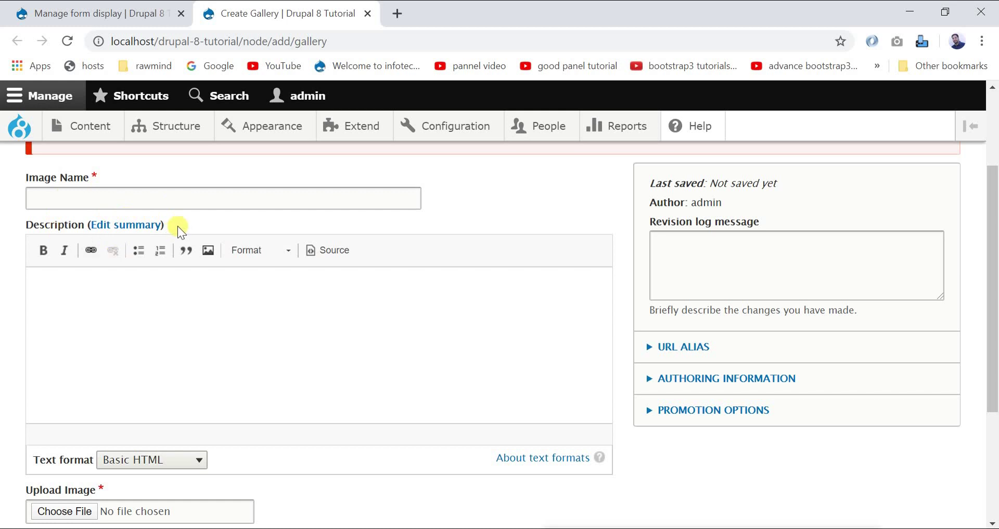
# - Move the Upload Image field above Description in the Gallery form display and save the settings
pyautogui.click(146, 16)
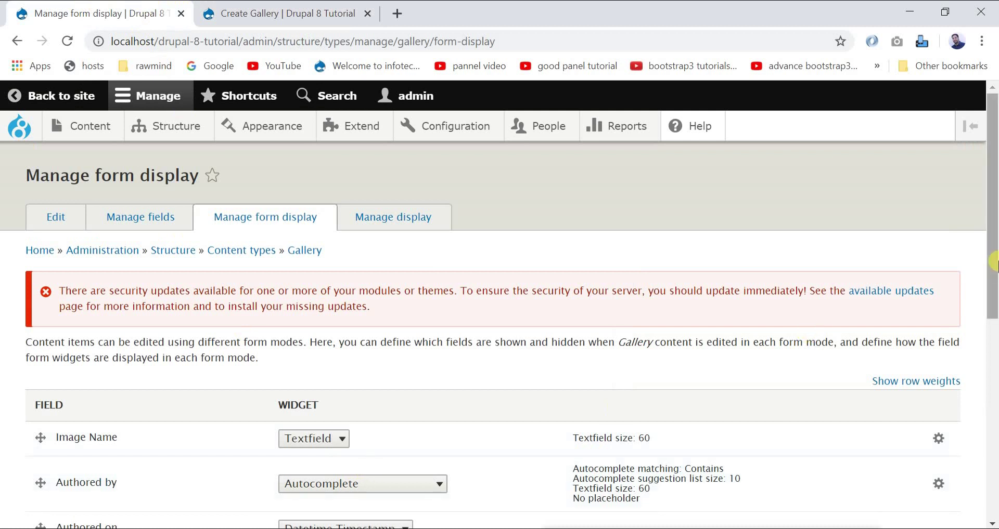
pyautogui.scroll(-5, 994, 262)
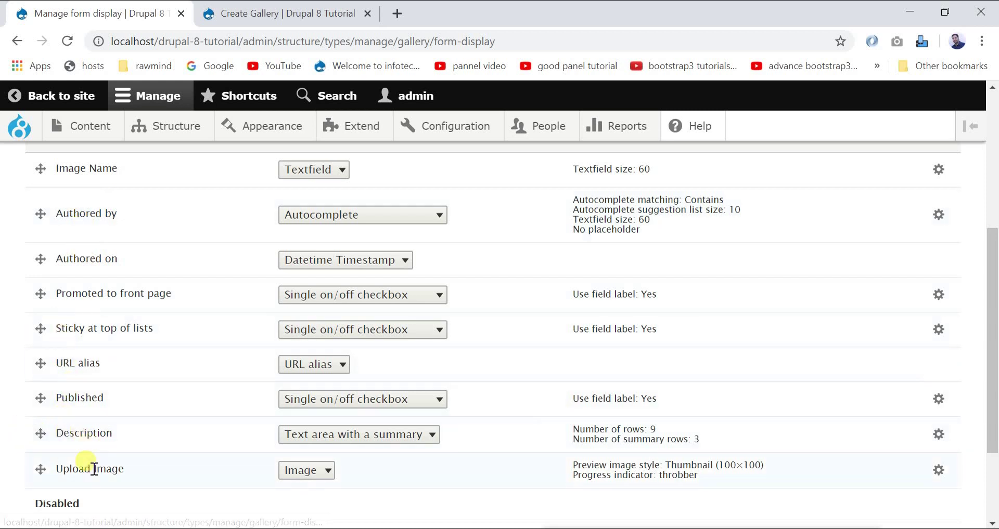
pyautogui.moveTo(40, 470); pyautogui.dragTo(42, 446)
pyautogui.scroll(-4, 305, 452)
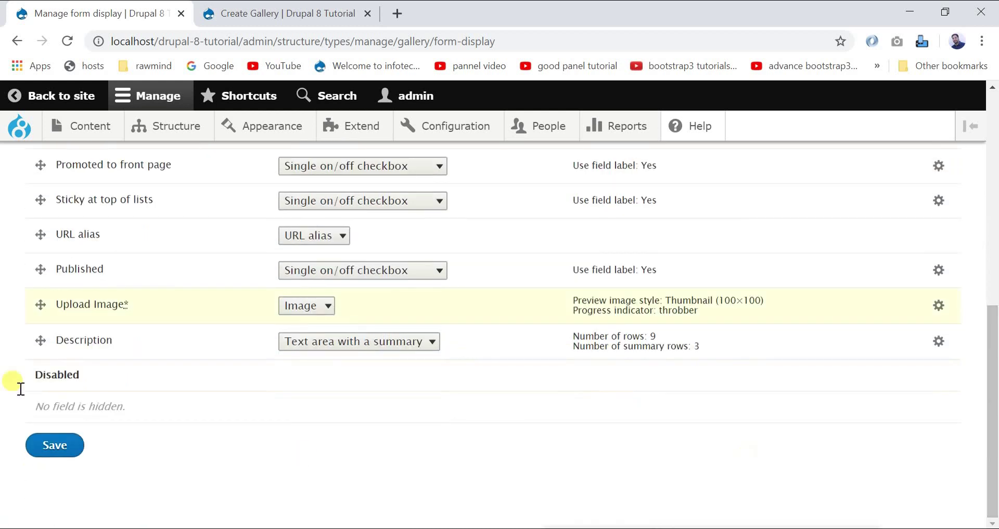
pyautogui.click(58, 446)
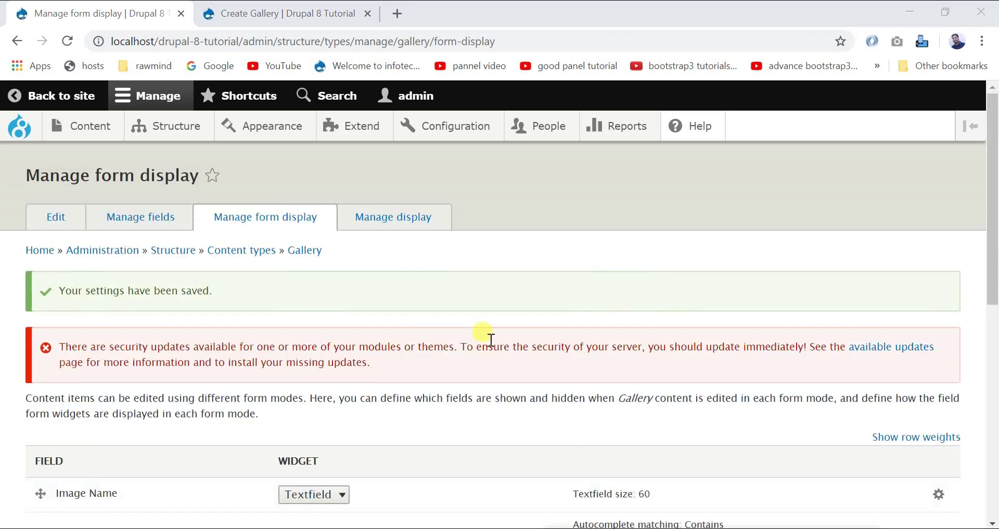
# - Reload the Create Gallery form and check the order of the Upload Image and Description fields
pyautogui.click(306, 13)
pyautogui.click(316, 42)
pyautogui.press('Return')
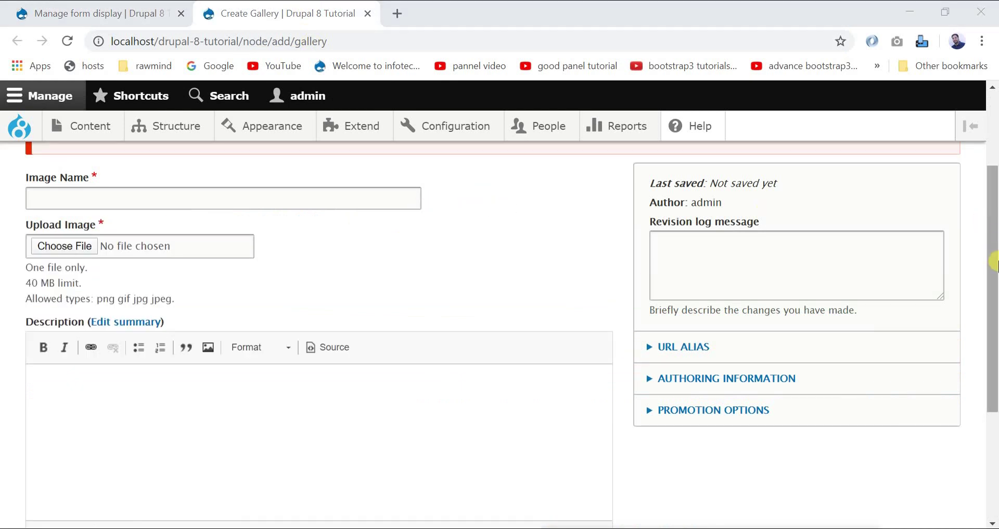
pyautogui.scroll(2, 599, 255)
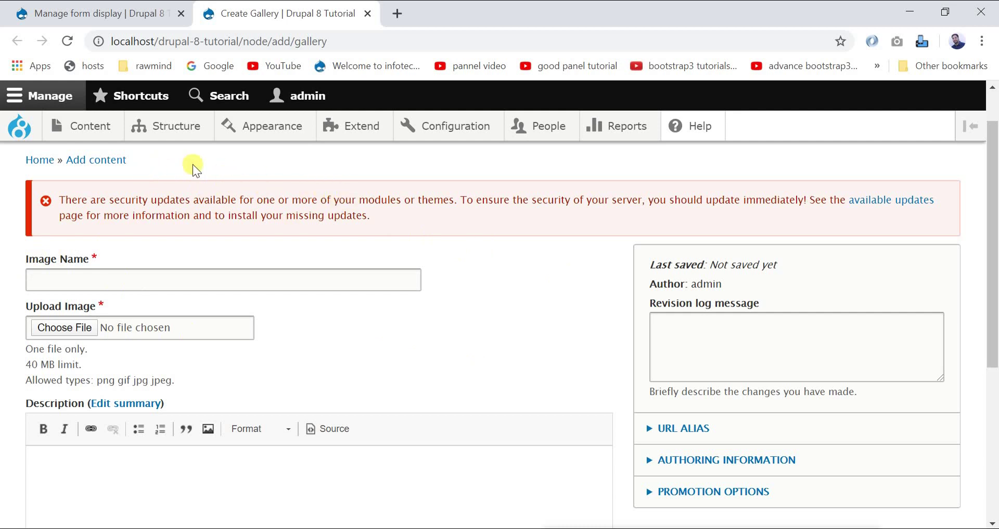
# - Go to the Red Rose page at localhost/drupal-8-tutorial/red-rose
pyautogui.moveTo(151, 129)
pyautogui.moveTo(245, 41); pyautogui.dragTo(448, 58)
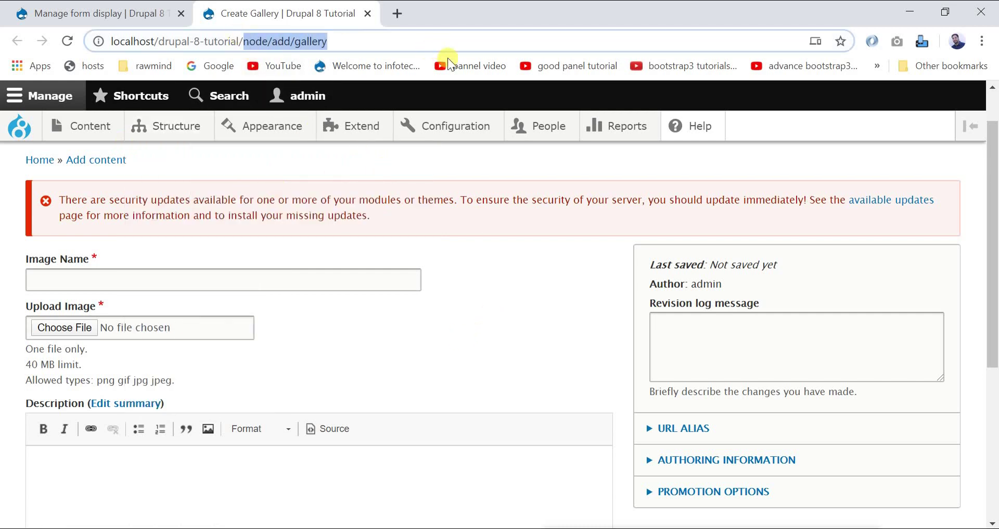
pyautogui.write('red-rose')
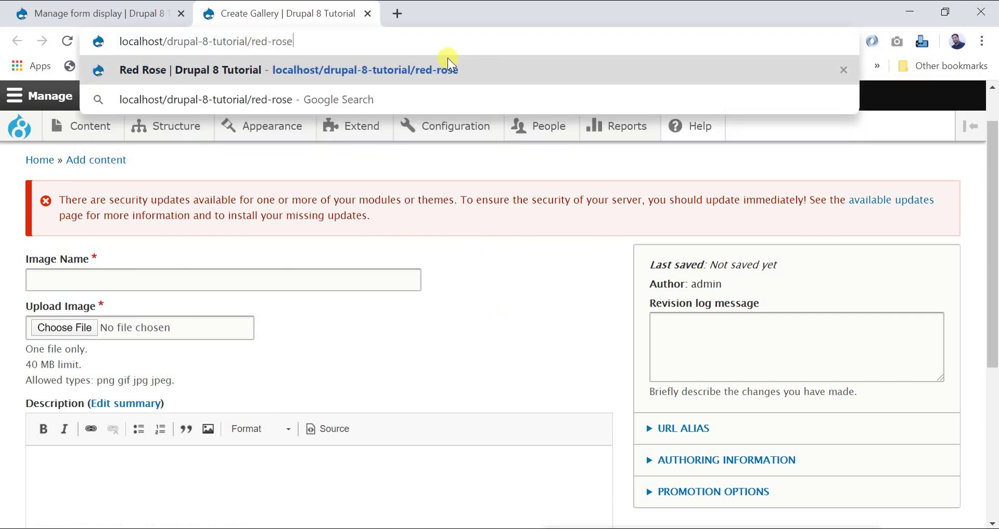
pyautogui.press('Return')
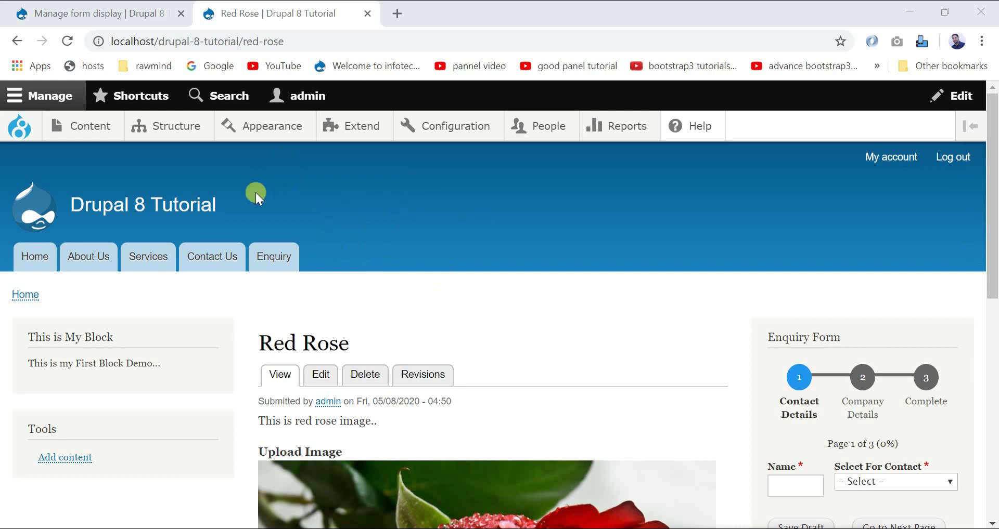
# - Open the Red Rose gallery item from the site's content list and examine its description text and Upload Image label
pyautogui.moveTo(91, 136)
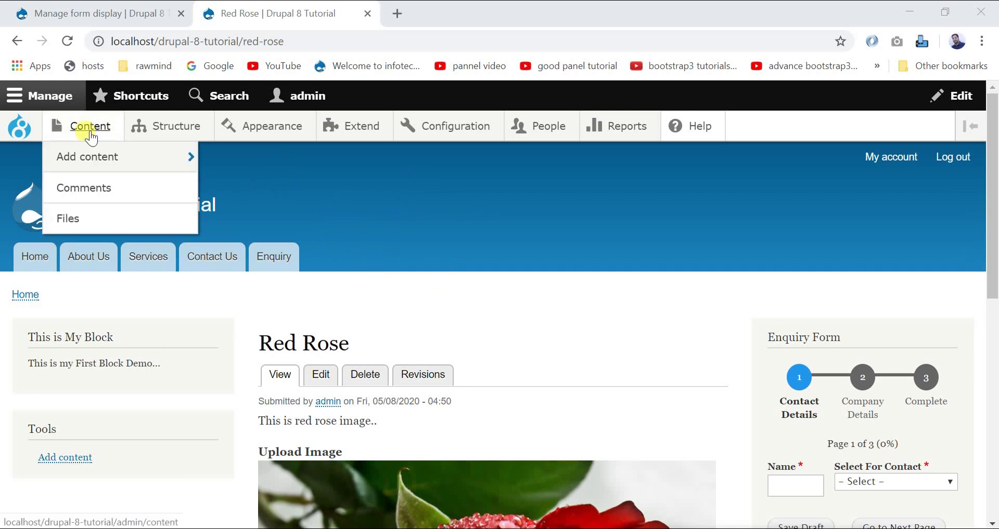
pyautogui.click(91, 136)
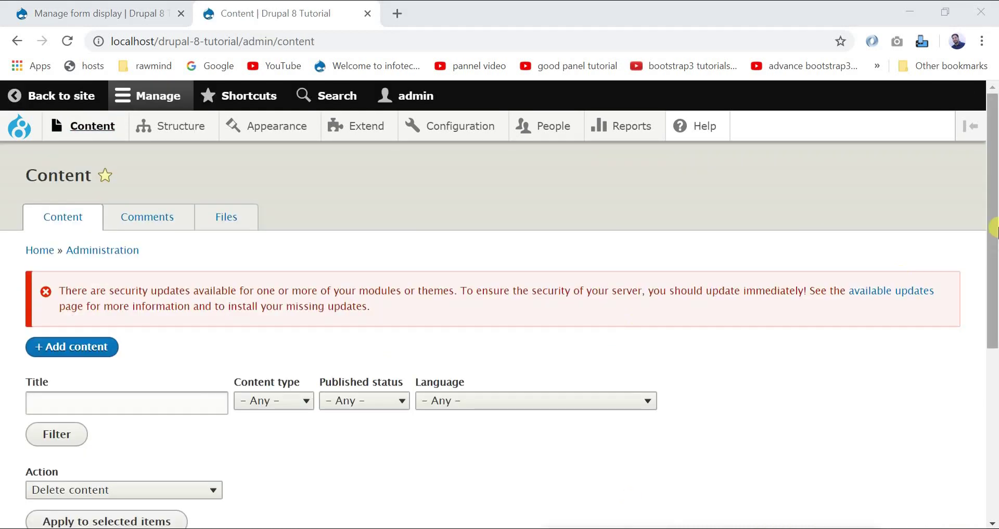
pyautogui.moveTo(994, 228); pyautogui.dragTo(993, 379)
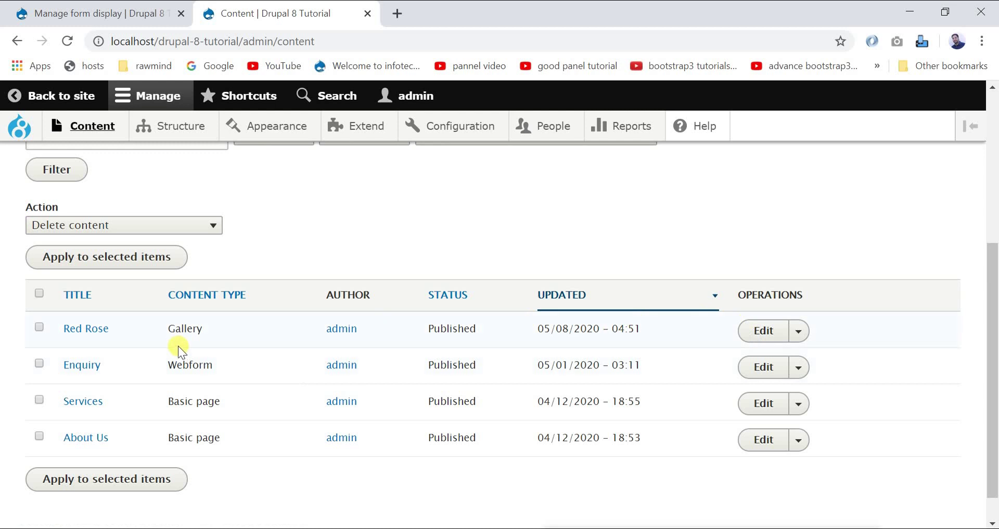
pyautogui.click(82, 329)
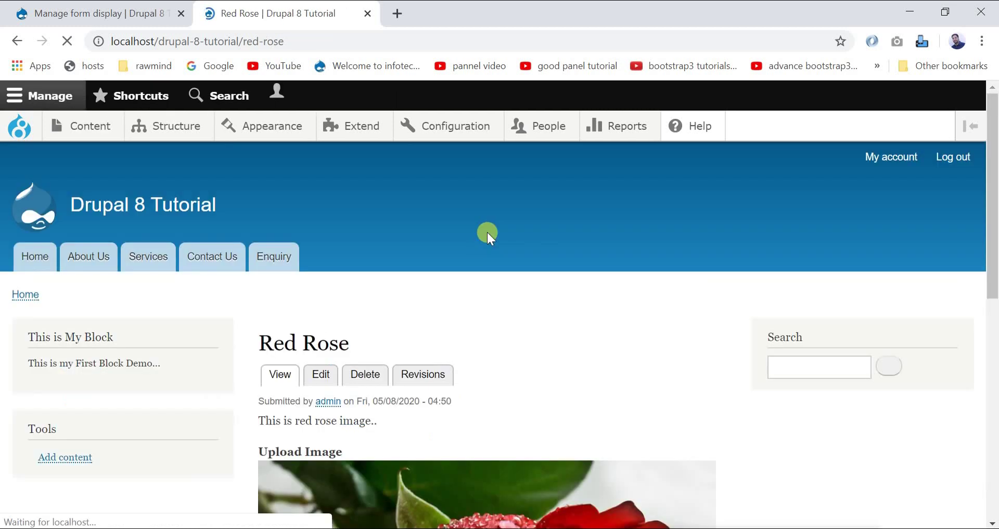
pyautogui.scroll(-2, 994, 233)
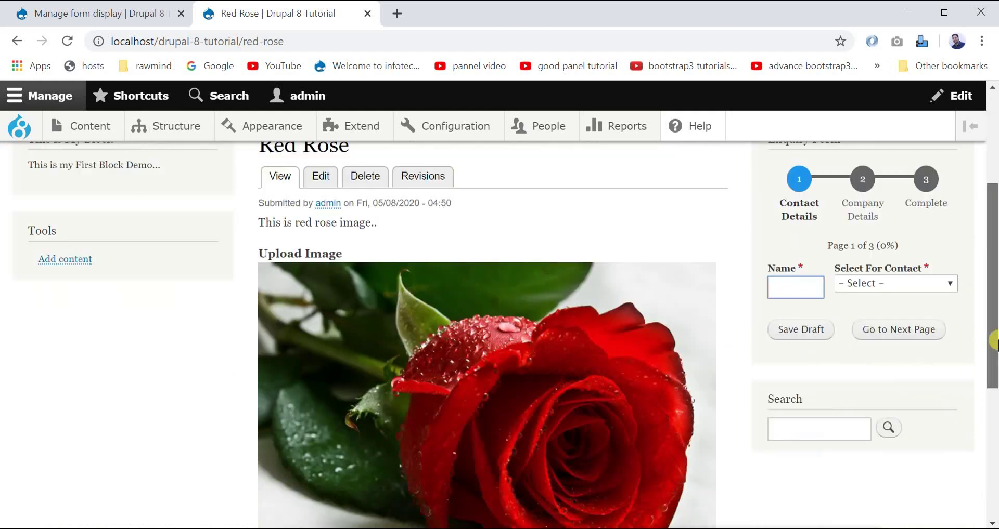
pyautogui.scroll(2, 993, 232)
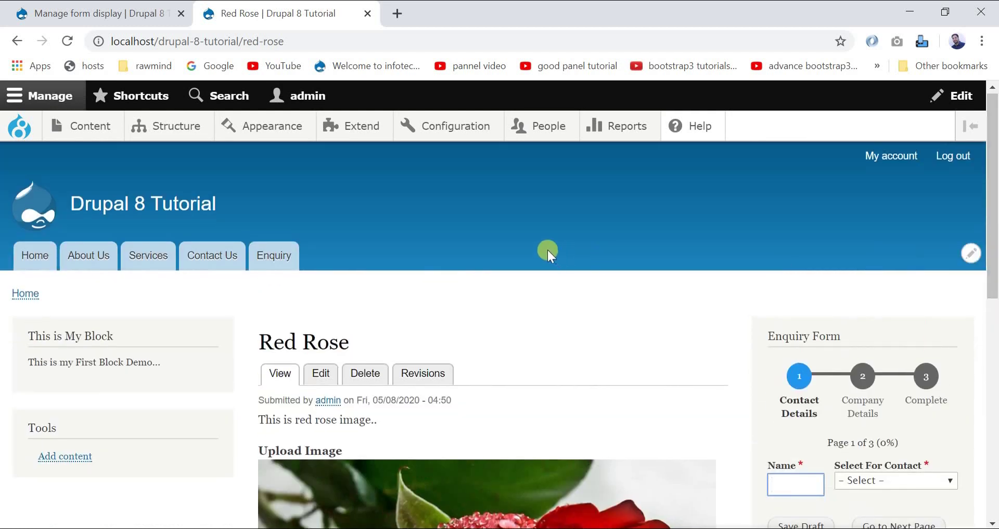
pyautogui.moveTo(994, 192); pyautogui.dragTo(994, 262)
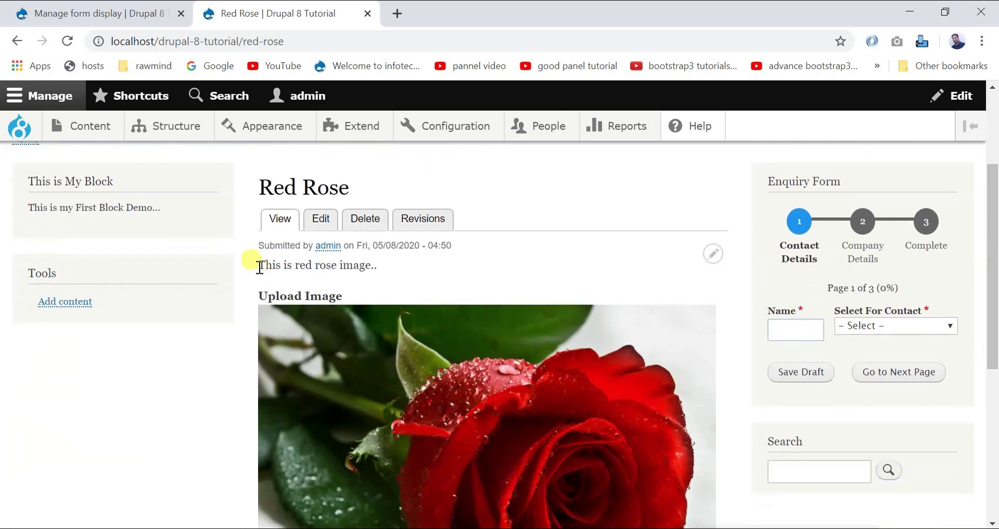
pyautogui.moveTo(257, 267); pyautogui.dragTo(380, 276)
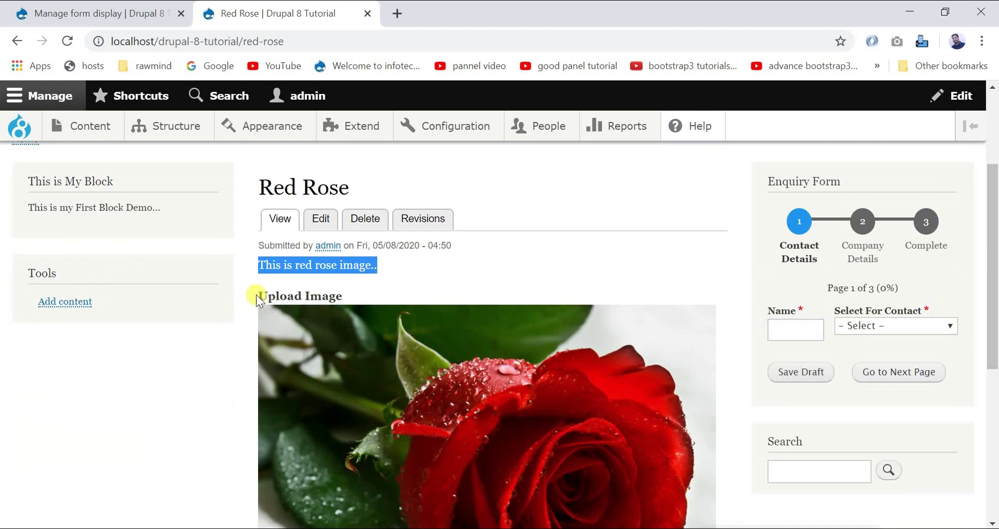
pyautogui.moveTo(341, 296); pyautogui.dragTo(262, 294)
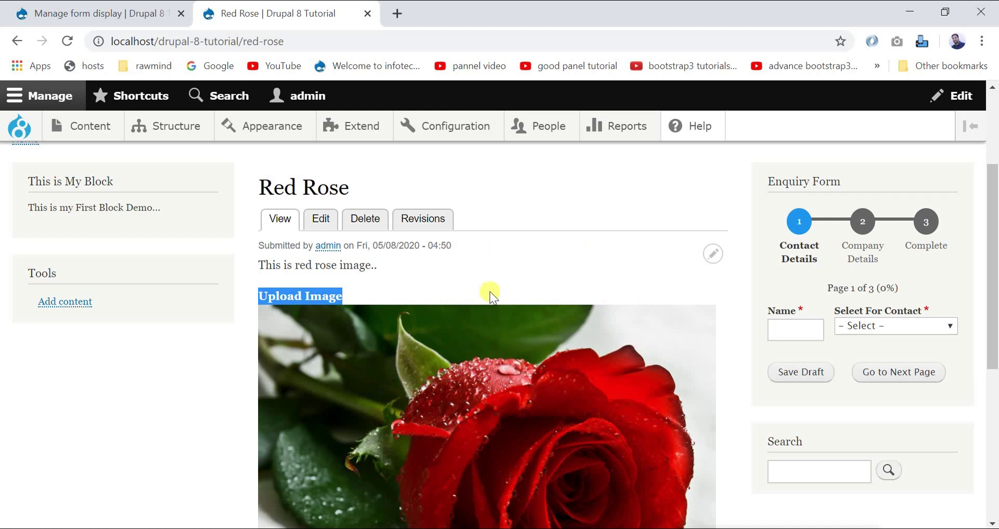
# - Move the Description field below Upload Image in the Gallery content type's default display and save the settings
pyautogui.click(156, 13)
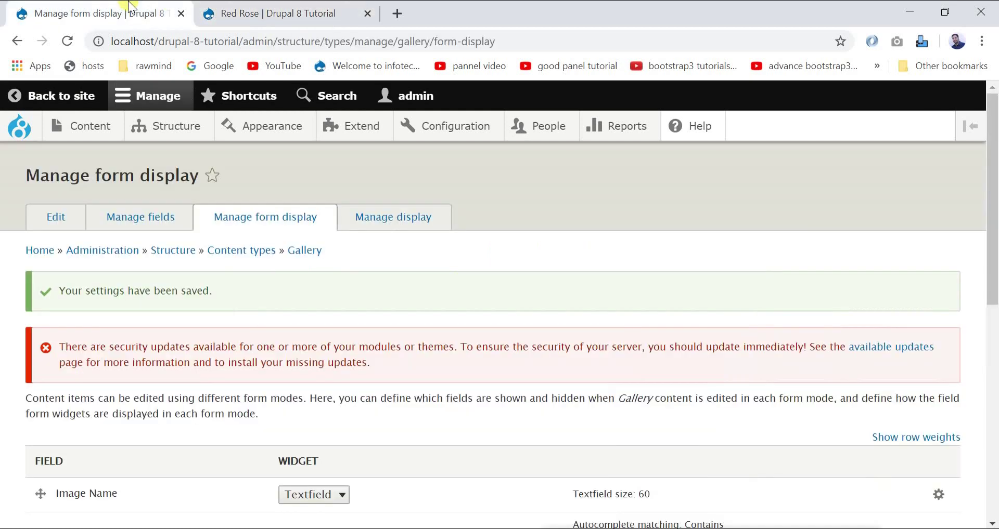
pyautogui.click(410, 223)
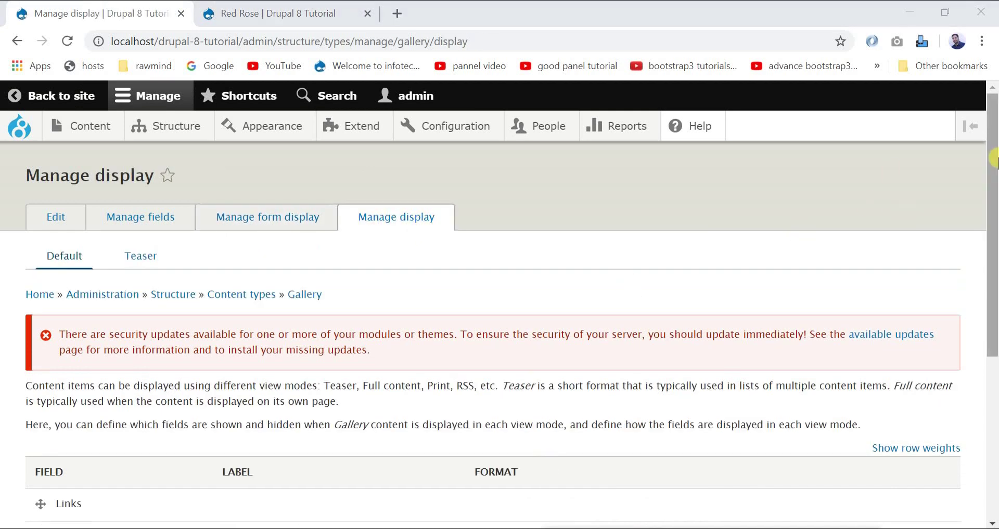
pyautogui.moveTo(994, 169); pyautogui.dragTo(993, 322)
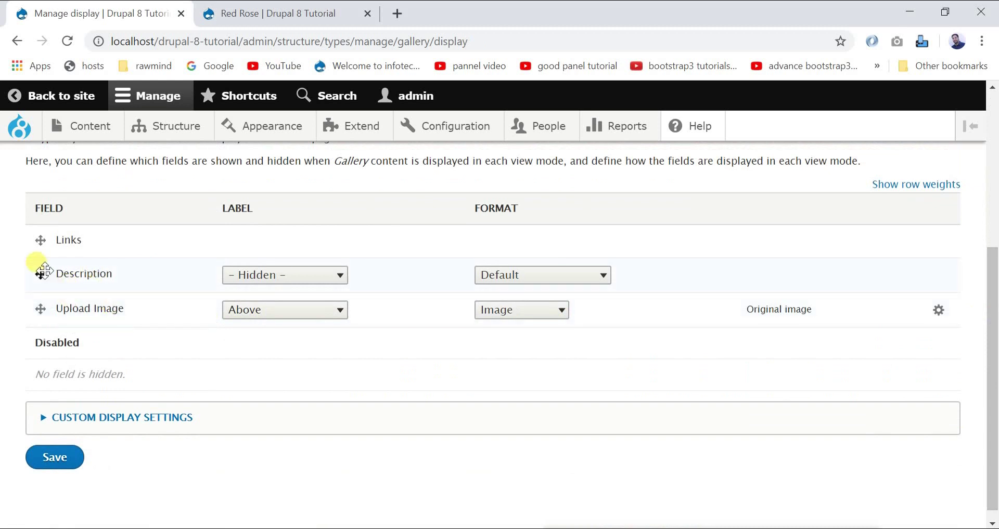
pyautogui.moveTo(40, 271); pyautogui.dragTo(40, 307)
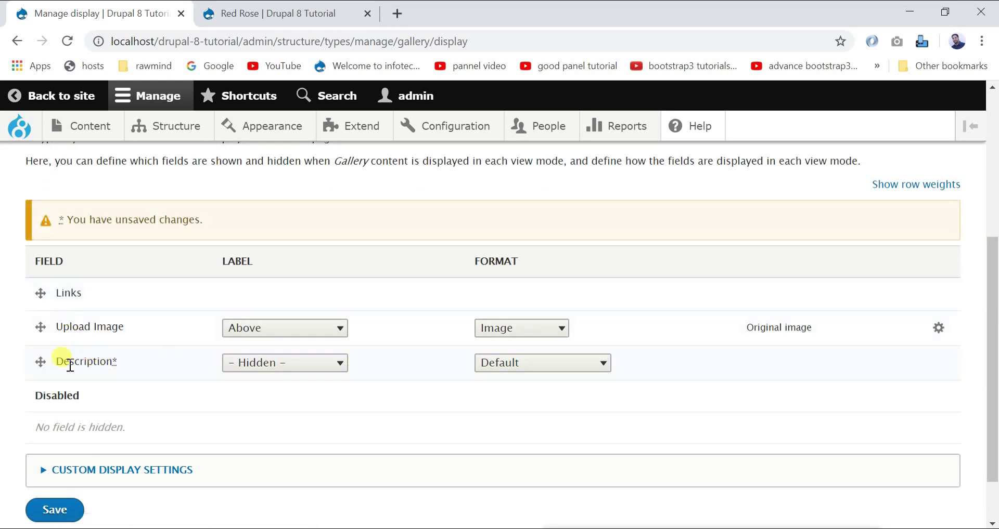
pyautogui.click(58, 510)
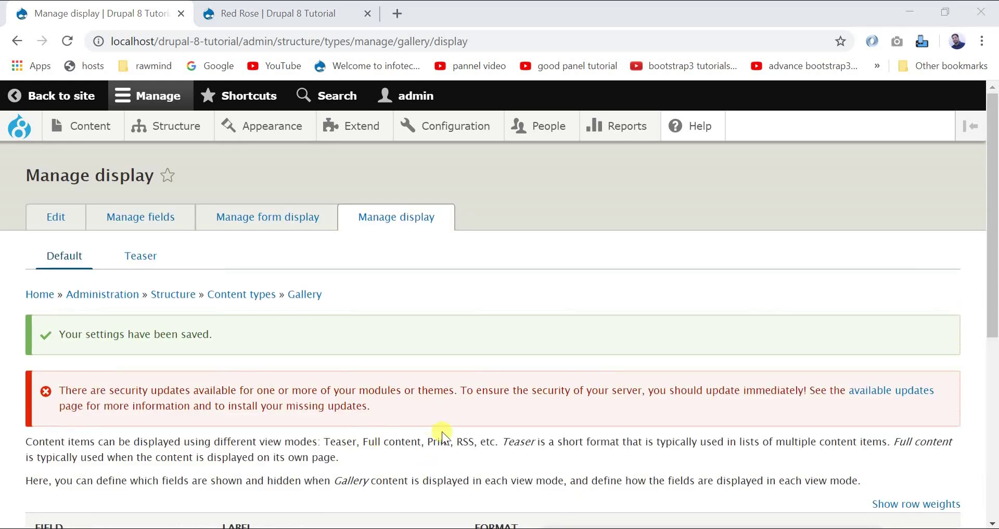
# - Reload the Red Rose page and check the order of the image and its description
pyautogui.click(333, 7)
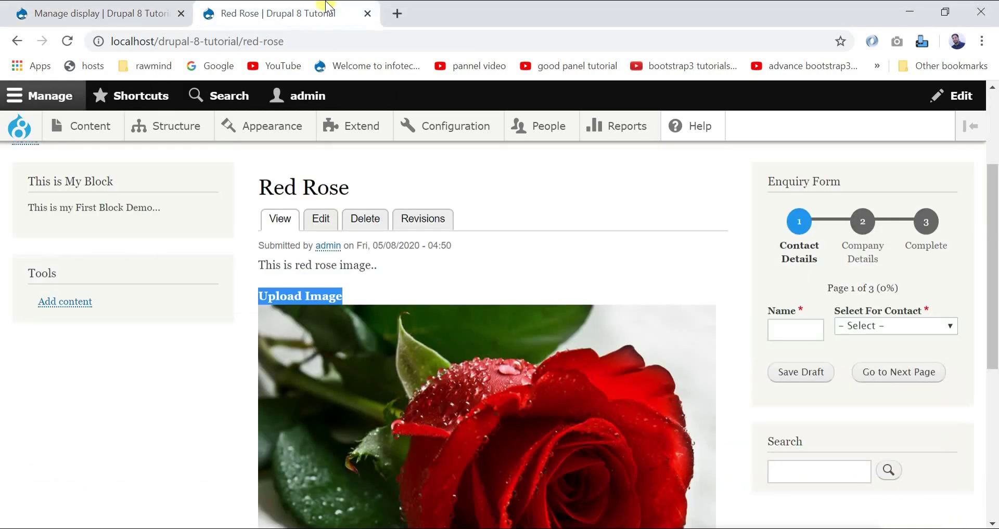
pyautogui.click(355, 40)
pyautogui.press('Return')
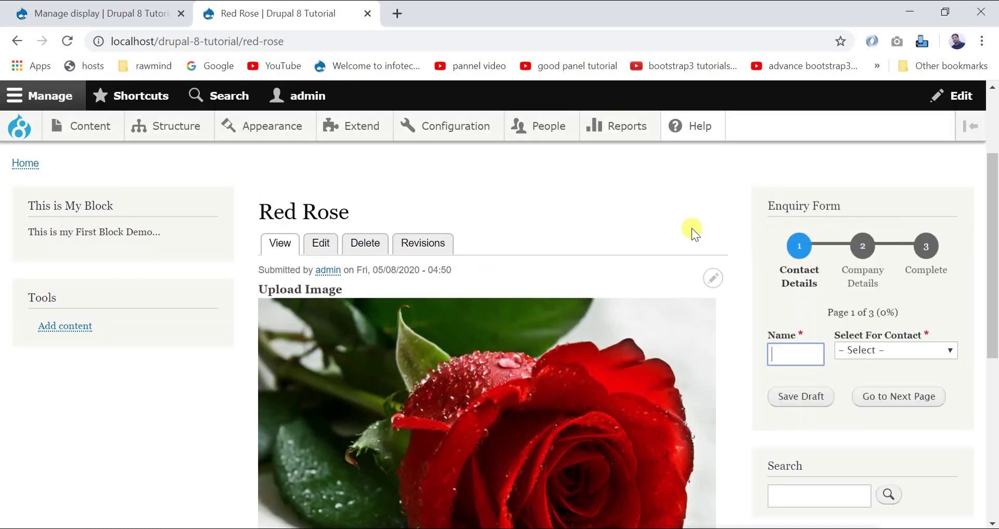
pyautogui.moveTo(991, 167); pyautogui.dragTo(991, 287)
pyautogui.moveTo(992, 374); pyautogui.dragTo(992, 240)
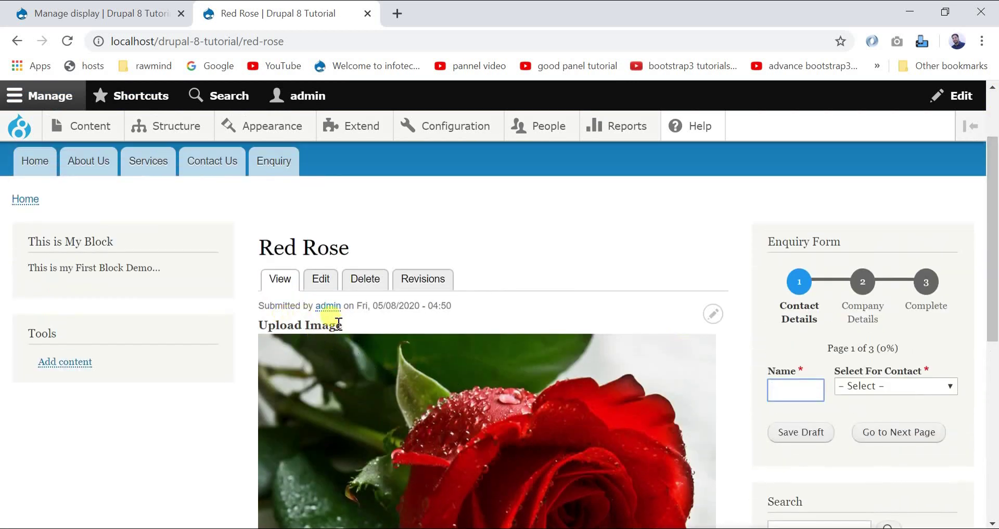
# - Set the Upload Image field's label to Hidden in the Gallery content type's display settings
pyautogui.click(156, 11)
pyautogui.moveTo(993, 253); pyautogui.dragTo(994, 381)
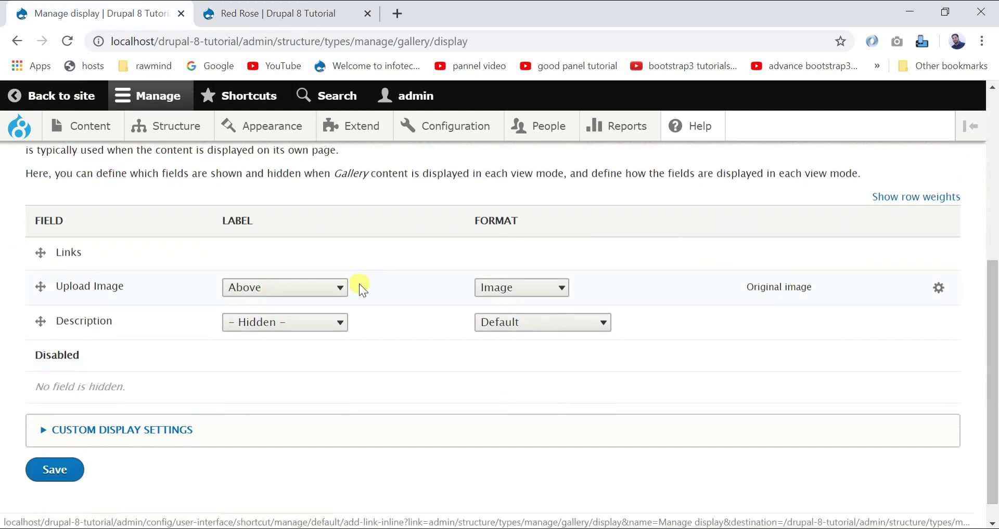
pyautogui.click(274, 290)
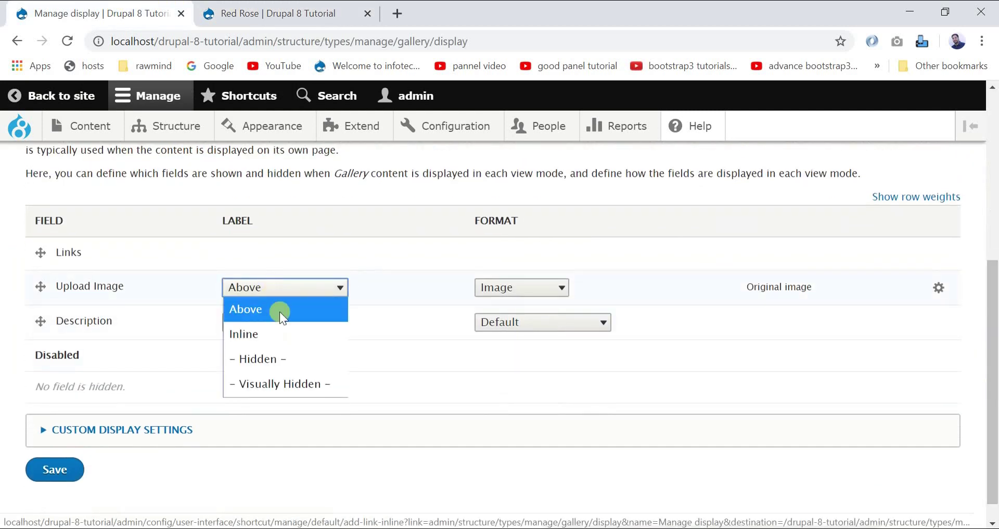
pyautogui.click(284, 364)
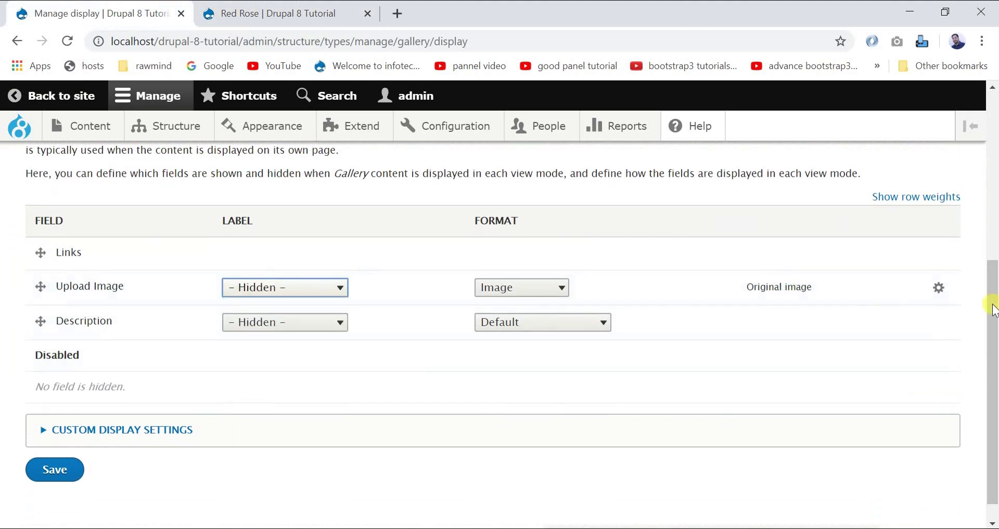
# - Set the Upload Image field's image style to Medium (220×220), link the image to File, and save the Gallery display settings
pyautogui.click(937, 288)
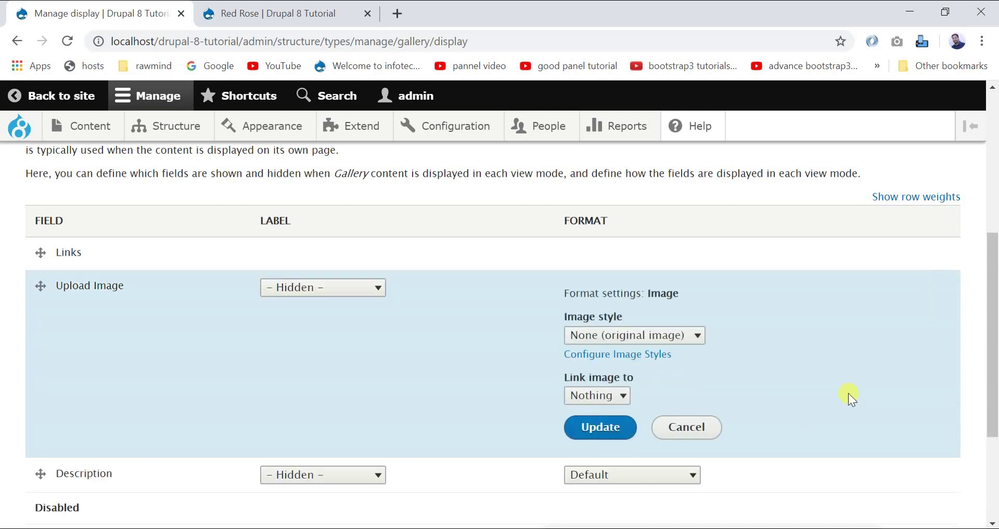
pyautogui.click(653, 335)
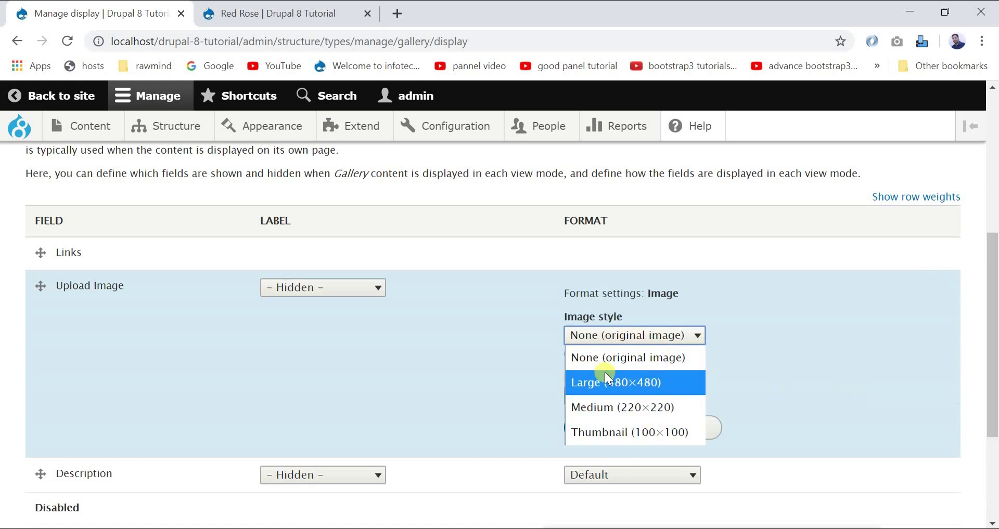
pyautogui.click(611, 402)
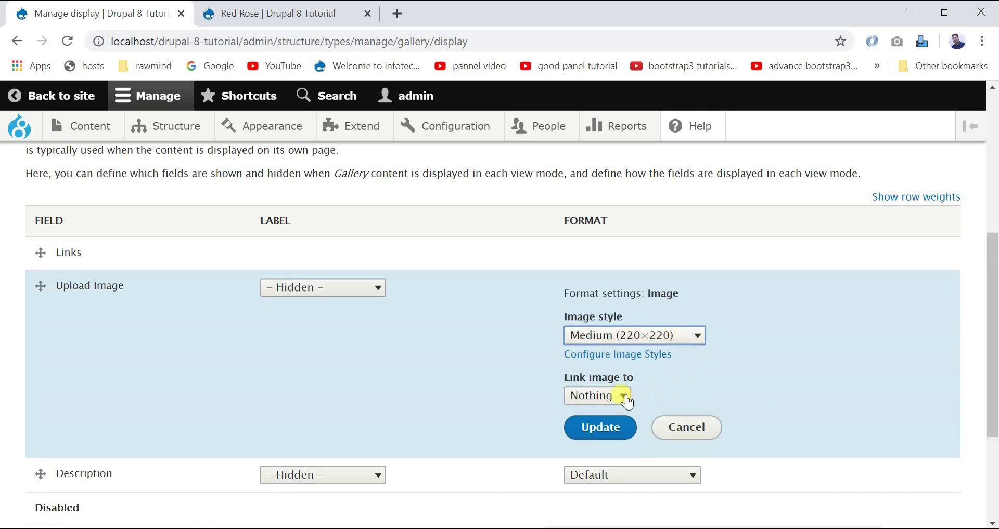
pyautogui.click(612, 401)
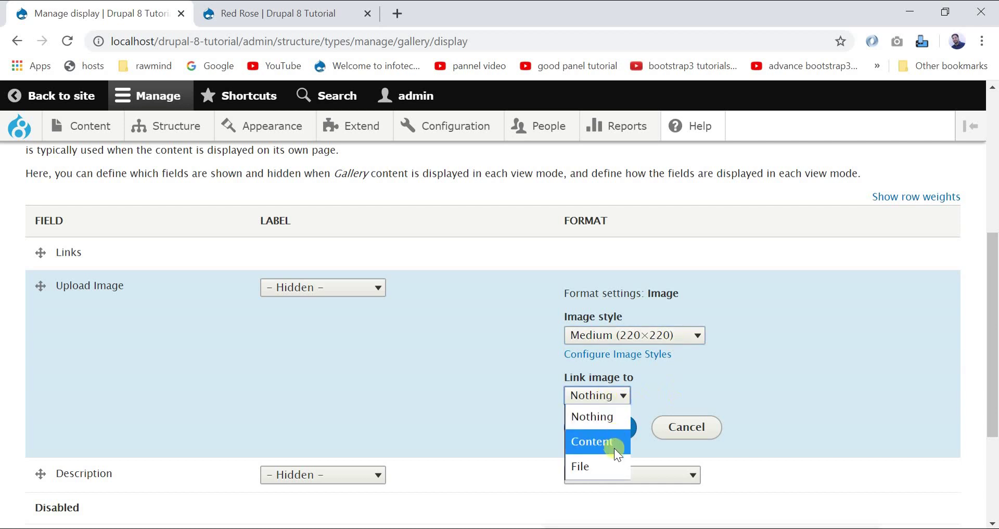
pyautogui.click(609, 467)
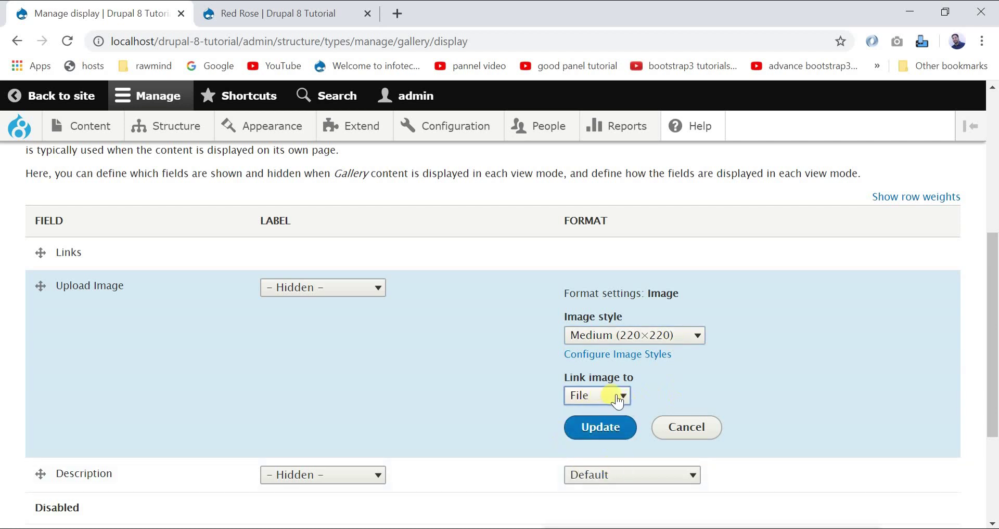
pyautogui.click(619, 419)
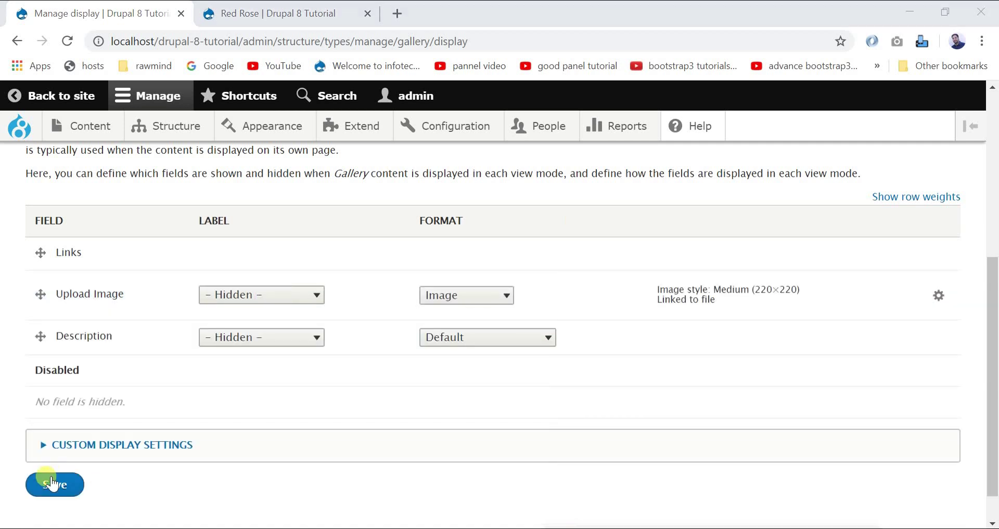
pyautogui.click(52, 484)
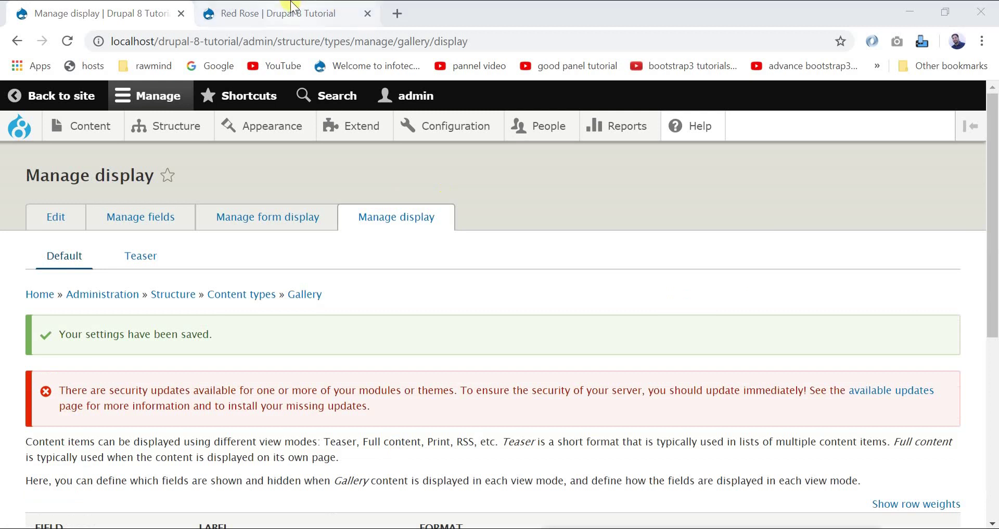
# - Reload the Red Rose page, check its image and description, view the linked image file, and return to the page
pyautogui.click(292, 6)
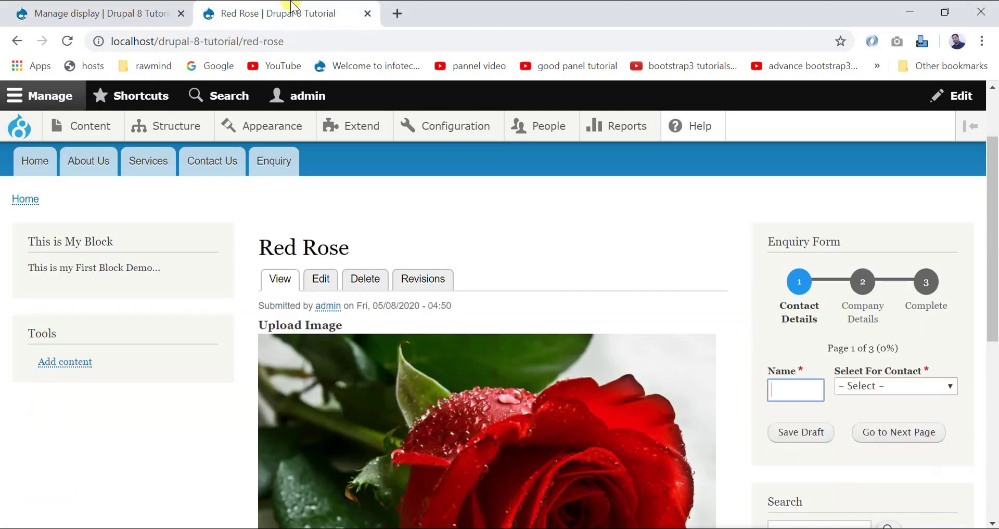
pyautogui.click(330, 40)
pyautogui.press('Return')
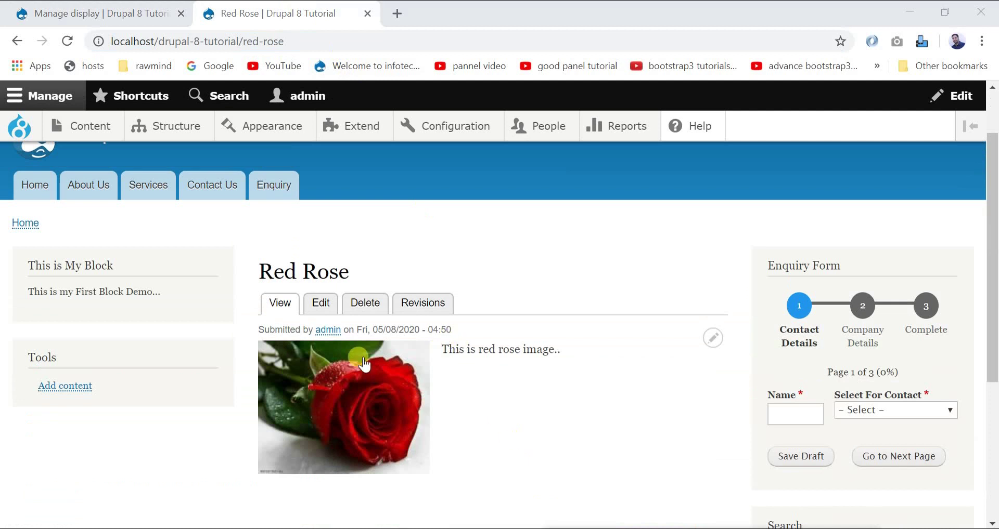
pyautogui.moveTo(442, 353); pyautogui.dragTo(564, 353)
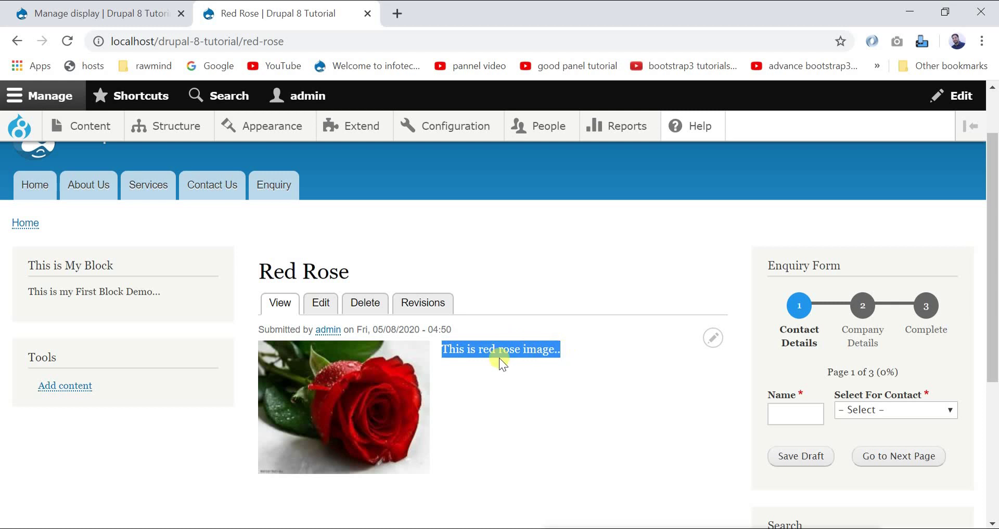
pyautogui.moveTo(991, 289); pyautogui.dragTo(936, 344)
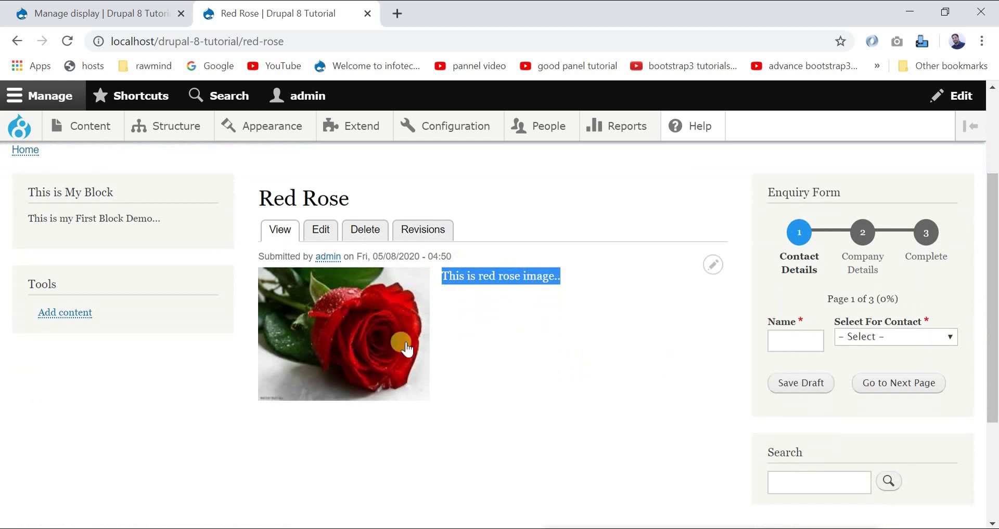
pyautogui.click(373, 335)
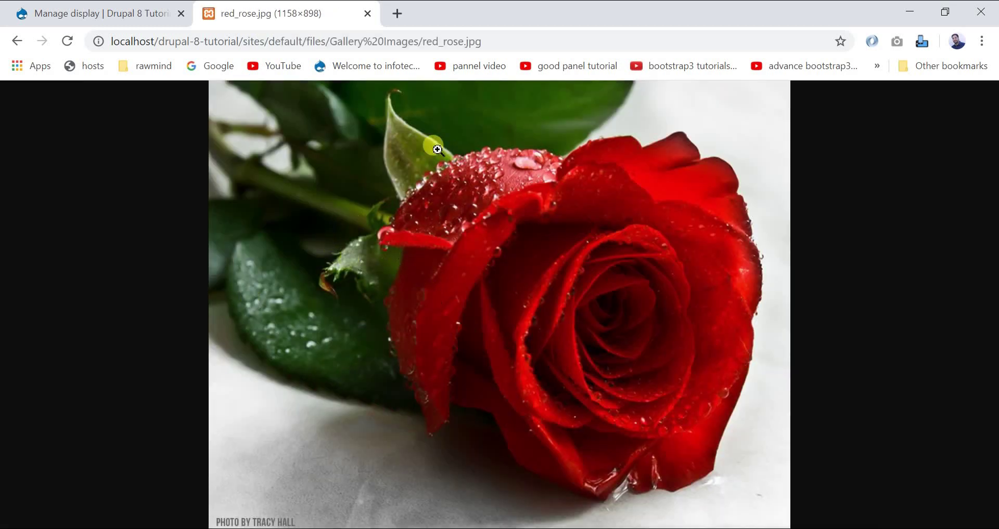
pyautogui.click(17, 41)
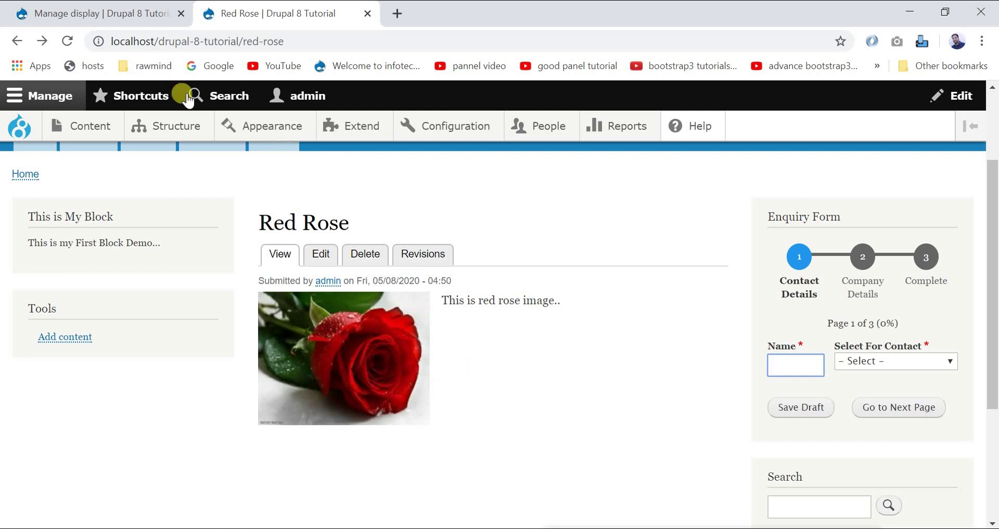
# - Enable custom display settings for the Full content view mode in the Gallery content type's default display and save
pyautogui.click(138, 20)
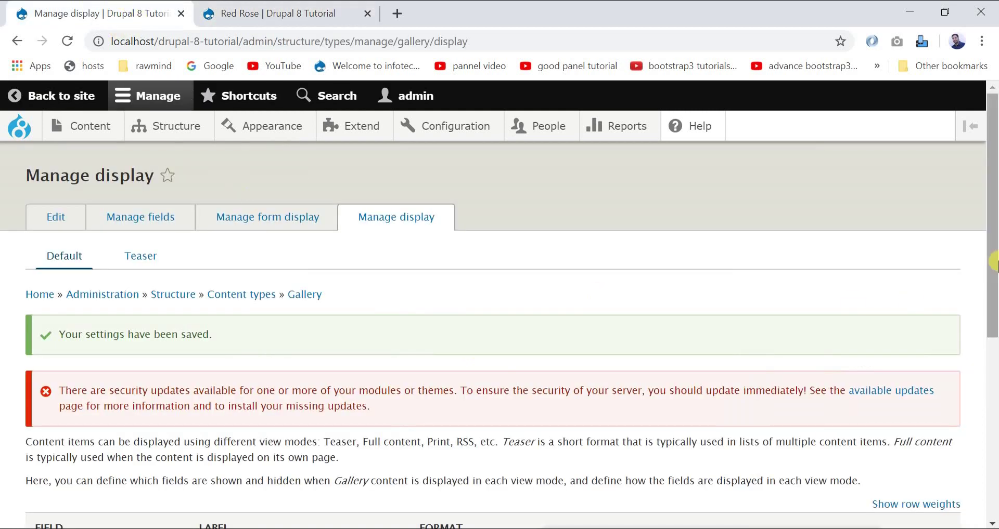
pyautogui.moveTo(993, 257)
pyautogui.mouseDown()
pyautogui.moveTo(993, 432)
pyautogui.moveTo(992, 263)
pyautogui.mouseUp()
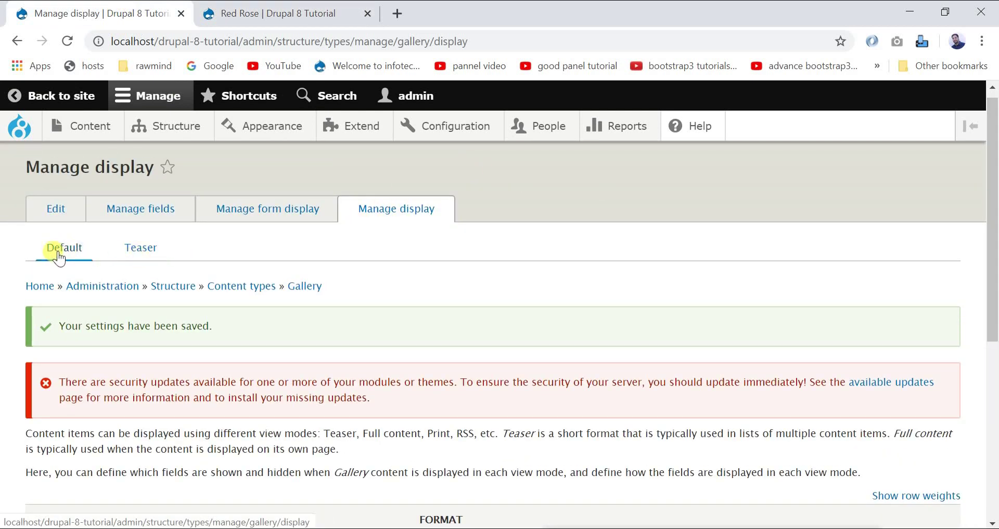
pyautogui.moveTo(993, 245); pyautogui.dragTo(991, 413)
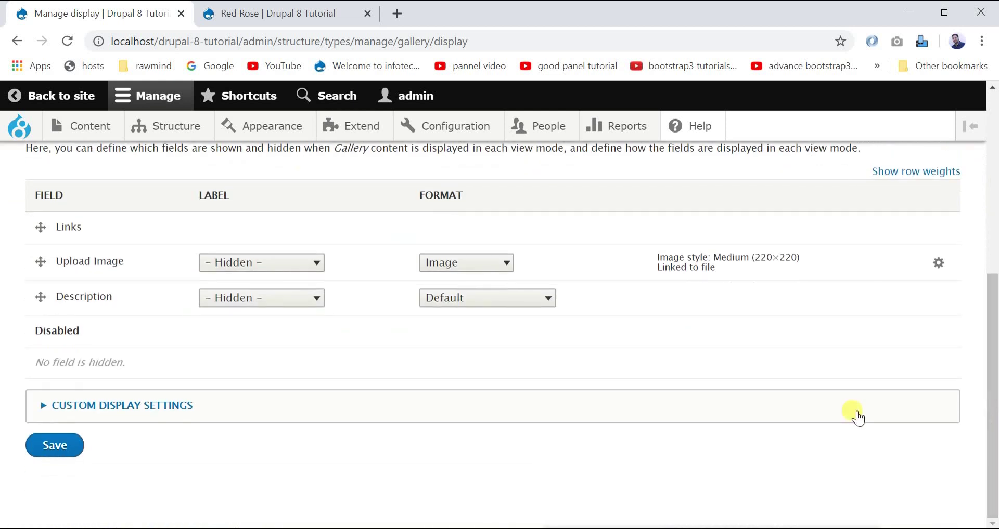
pyautogui.click(103, 407)
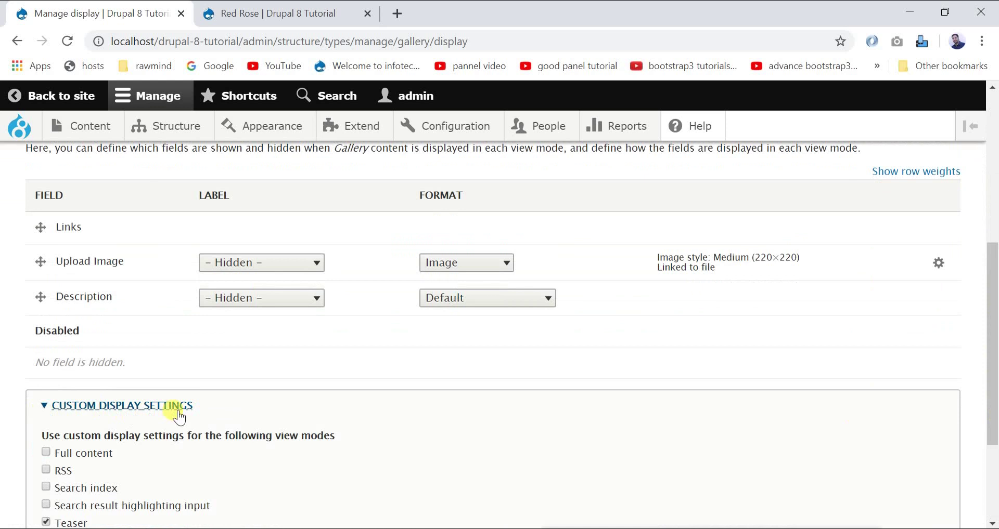
pyautogui.moveTo(992, 344); pyautogui.dragTo(992, 413)
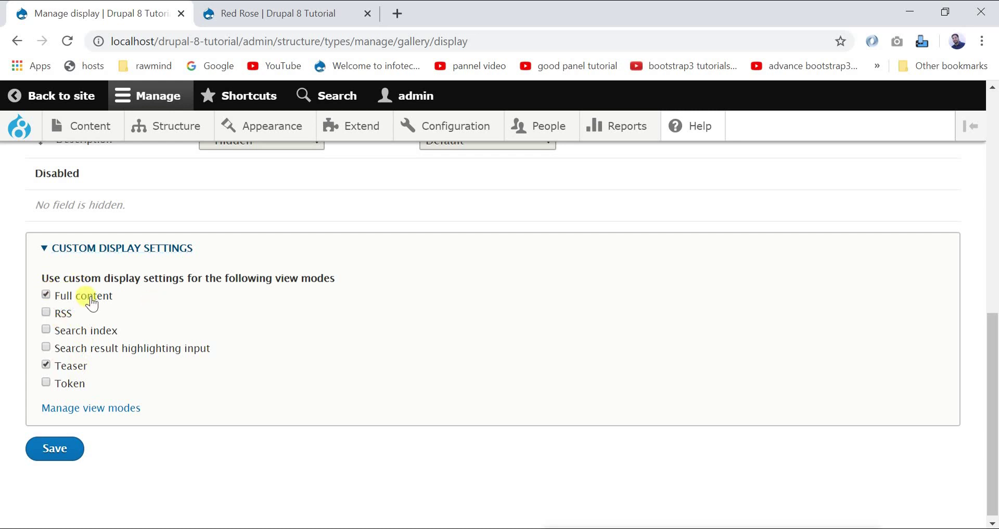
pyautogui.click(63, 447)
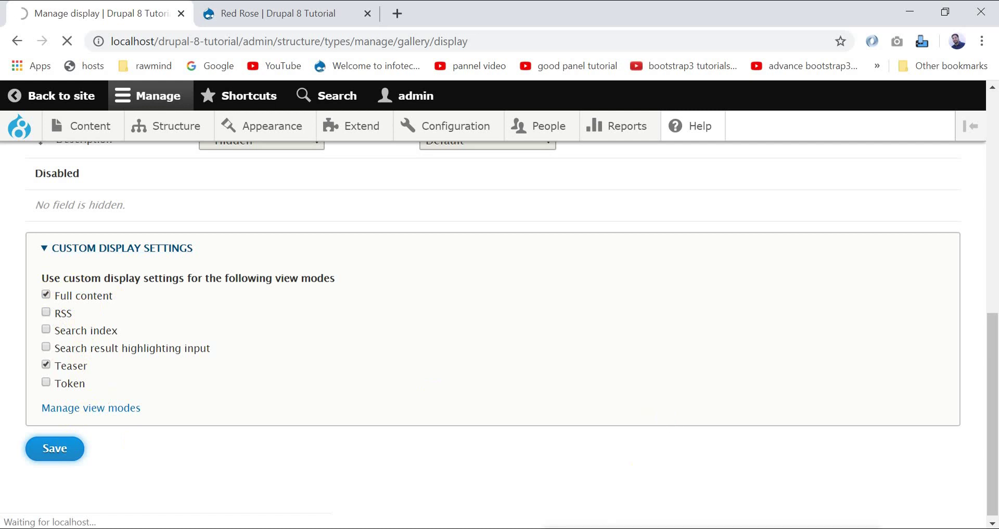
# - Review the fields in the Gallery Default display, then open the Full content display and examine its field order
pyautogui.moveTo(992, 276); pyautogui.dragTo(993, 416)
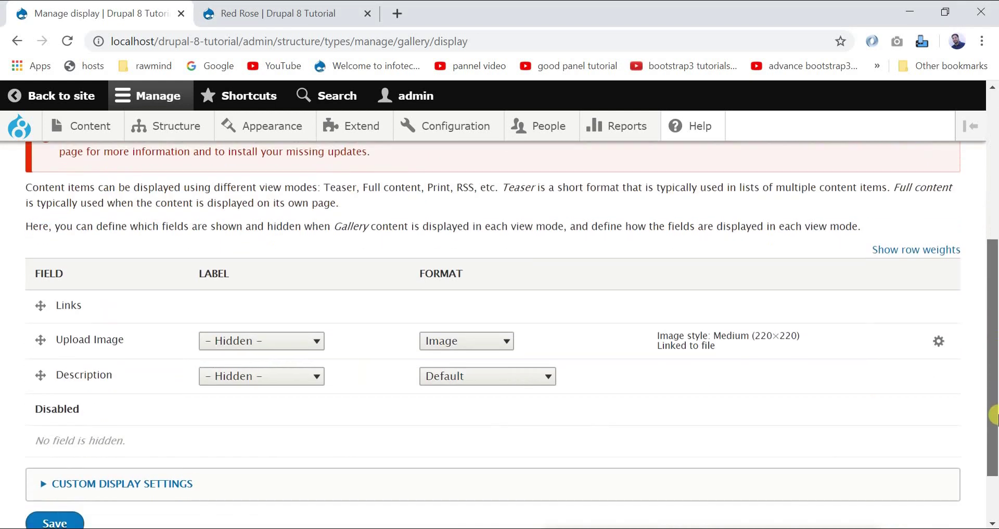
pyautogui.moveTo(993, 384); pyautogui.dragTo(992, 238)
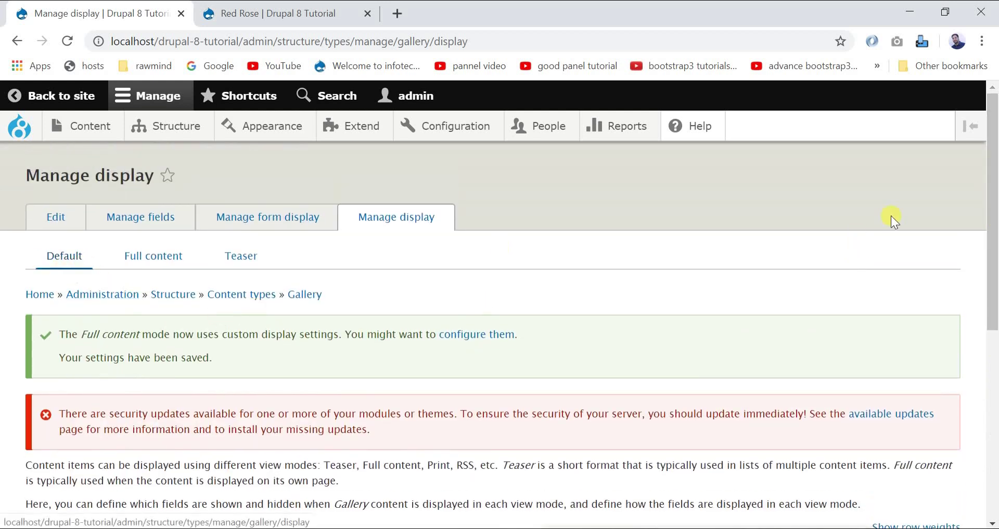
pyautogui.moveTo(992, 218); pyautogui.dragTo(993, 390)
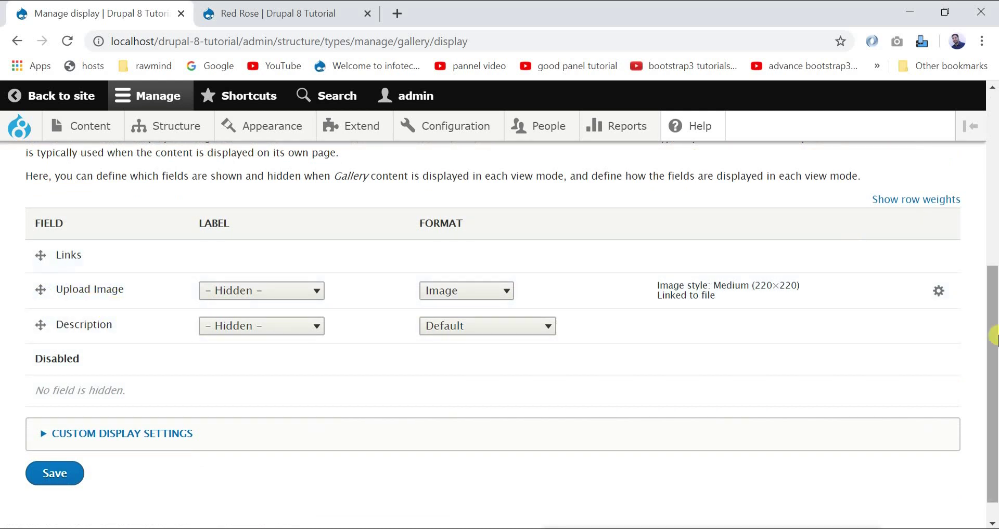
pyautogui.moveTo(992, 385); pyautogui.dragTo(992, 213)
pyautogui.click(182, 262)
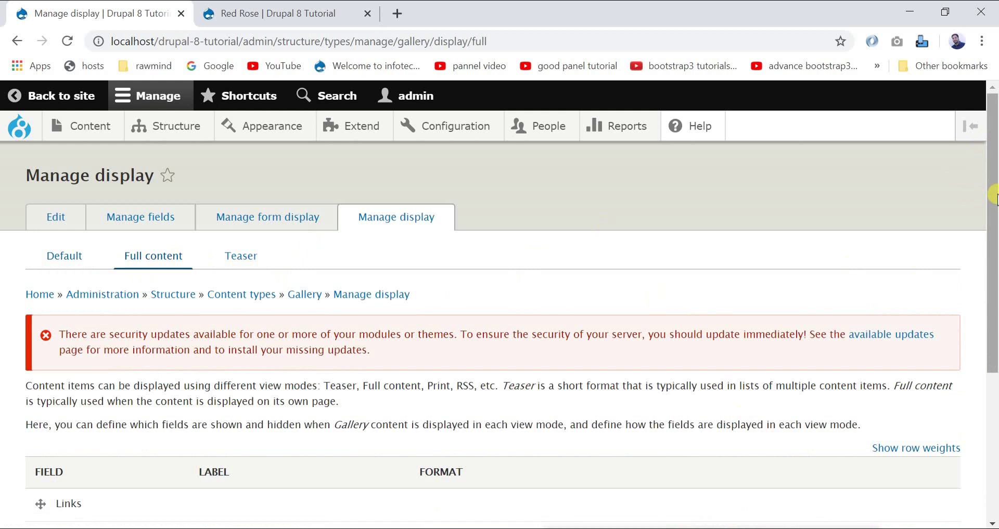
pyautogui.scroll(-5, 994, 196)
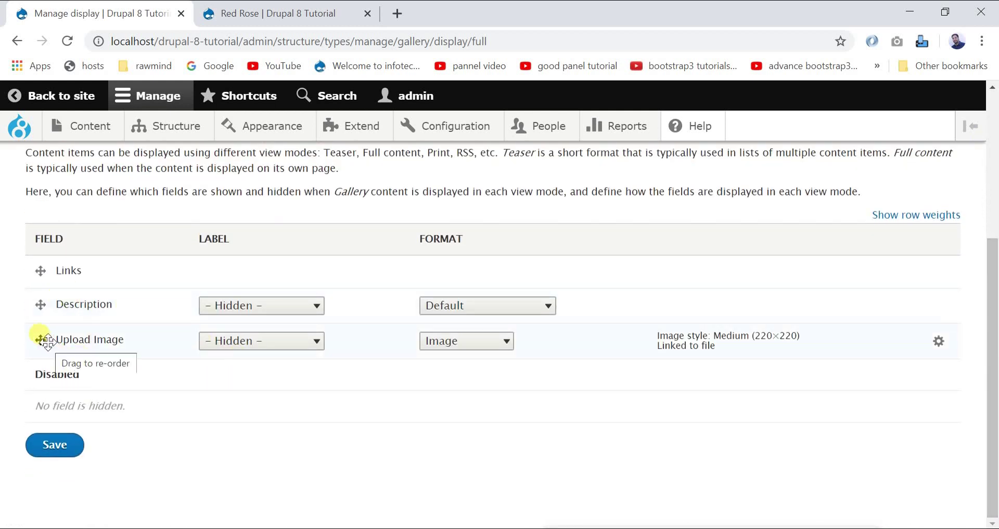
# - Compare the Full content field order with the Red Rose page, then reload that page to check the description and image order
pyautogui.click(378, 6)
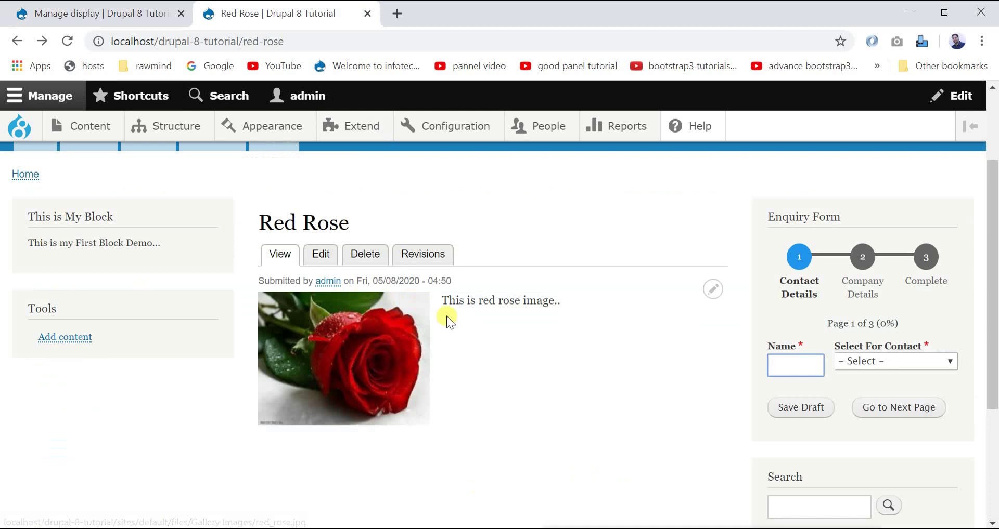
pyautogui.click(115, 6)
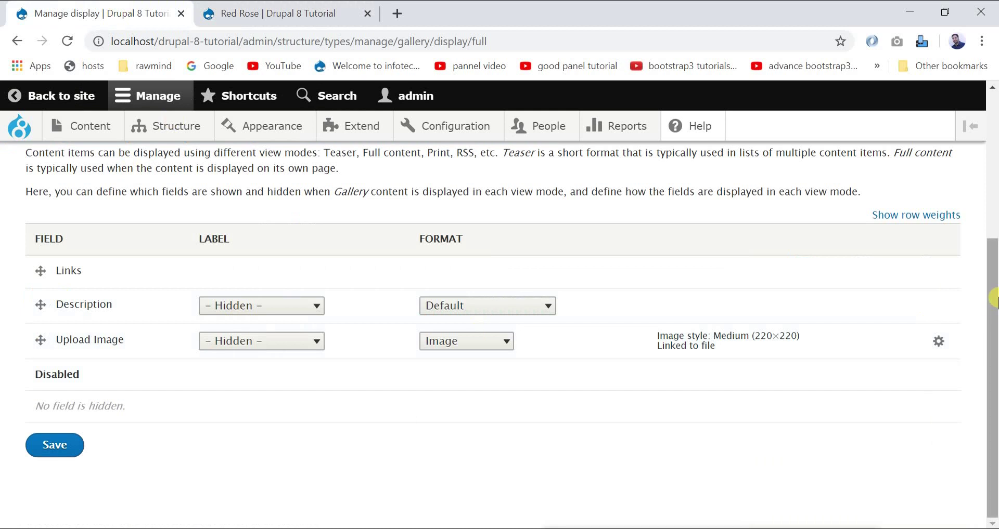
pyautogui.moveTo(992, 271); pyautogui.dragTo(993, 266)
pyautogui.scroll(4, 993, 266)
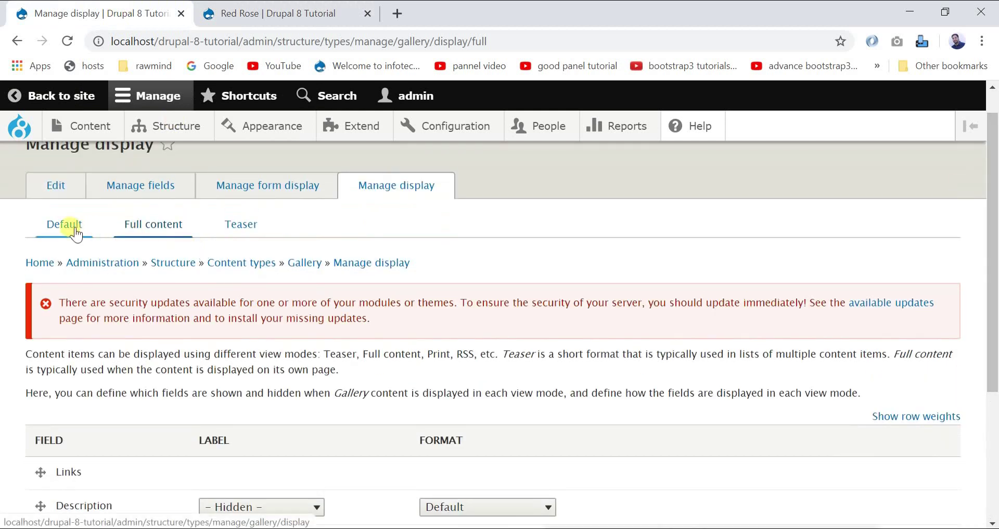
pyautogui.moveTo(994, 295); pyautogui.dragTo(995, 423)
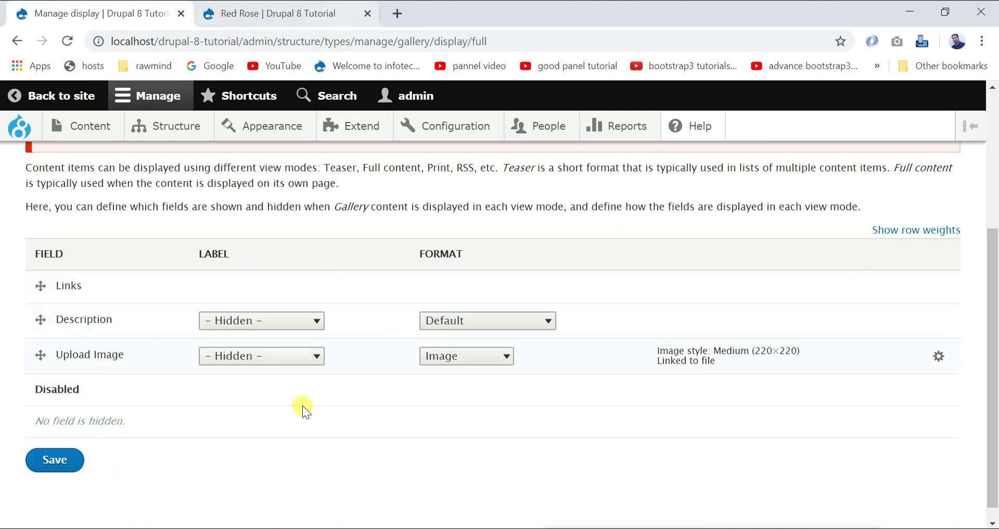
pyautogui.click(282, 18)
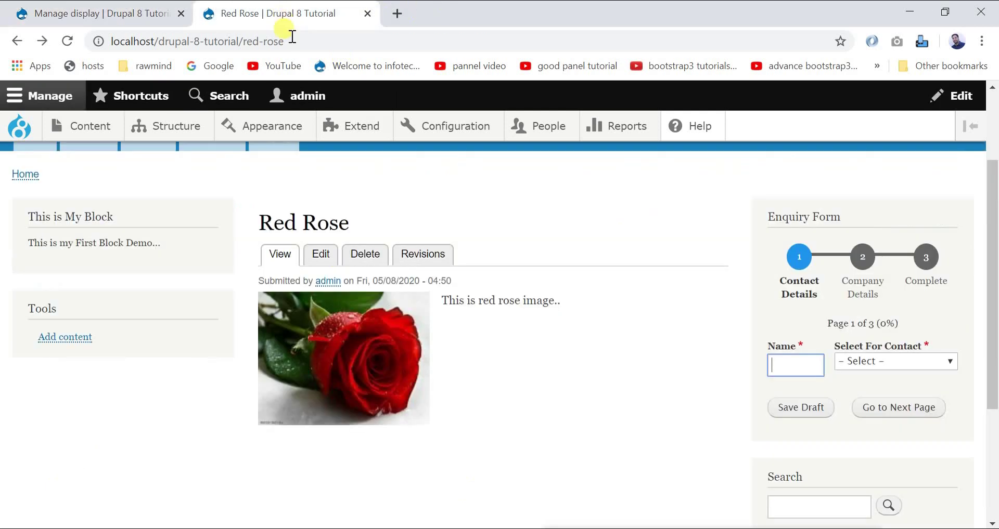
pyautogui.click(329, 41)
pyautogui.press('Return')
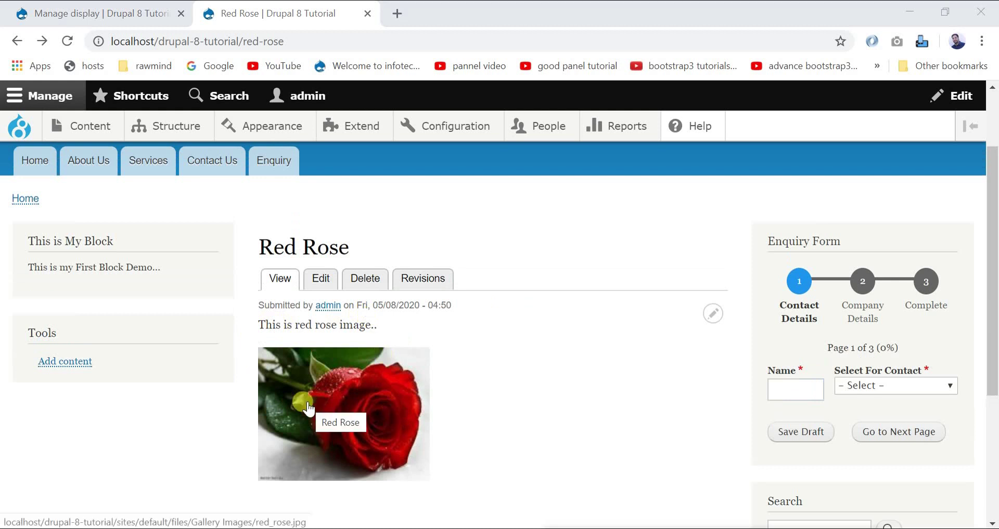
# - Review the field order in the Gallery Full content display again and open the Default display for comparison
pyautogui.click(150, 12)
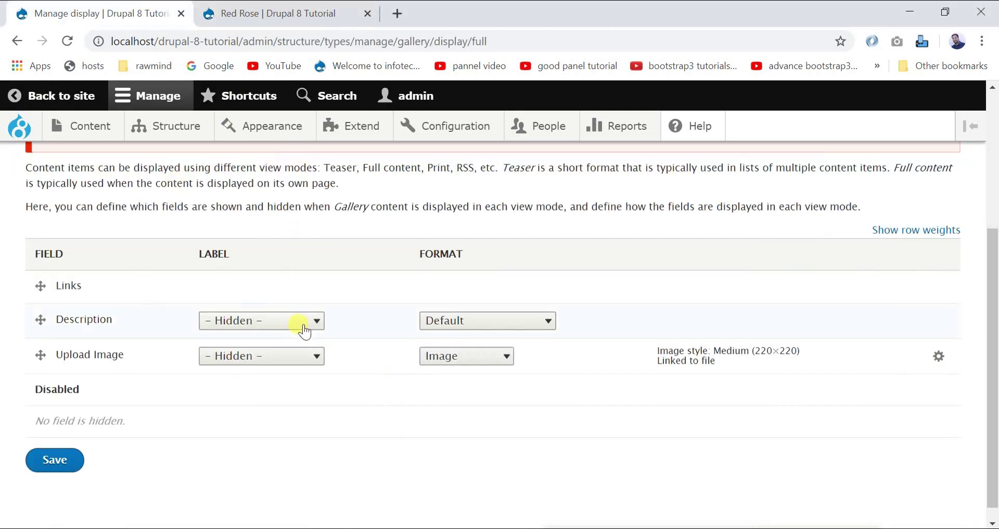
pyautogui.moveTo(994, 285); pyautogui.dragTo(994, 171)
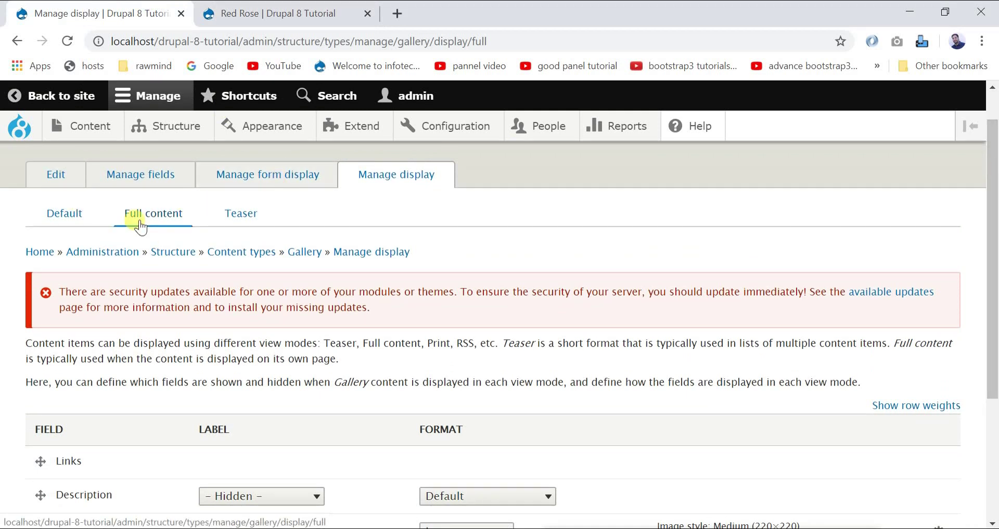
pyautogui.scroll(-3, 694, 382)
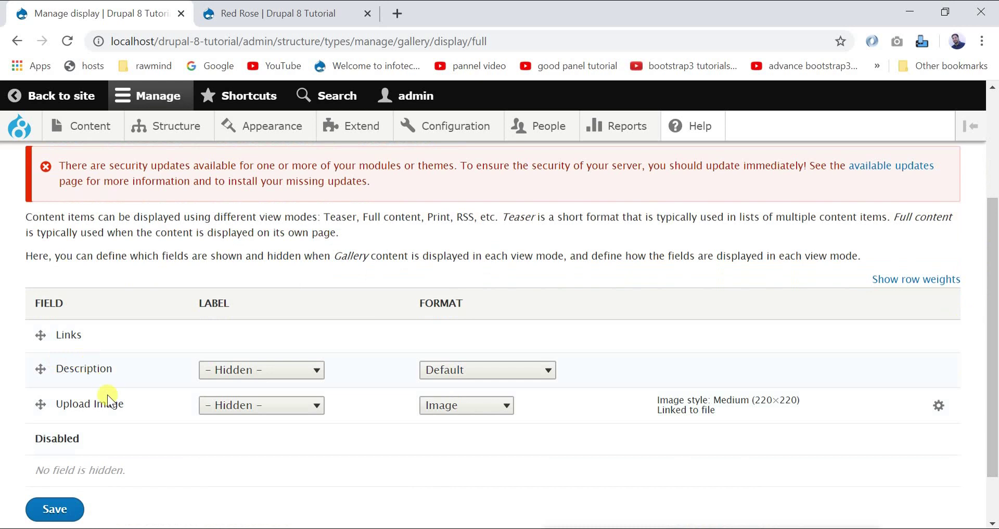
pyautogui.moveTo(992, 338); pyautogui.dragTo(992, 234)
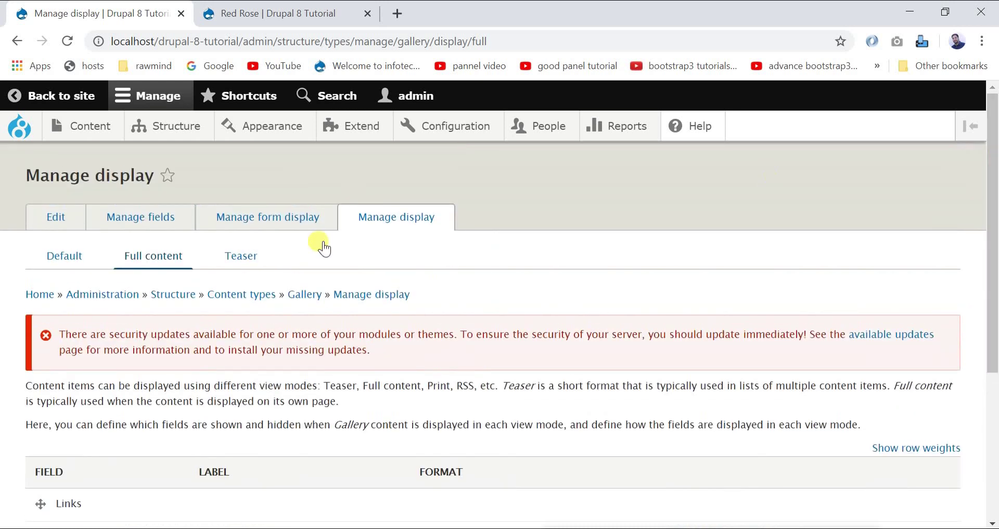
pyautogui.click(64, 256)
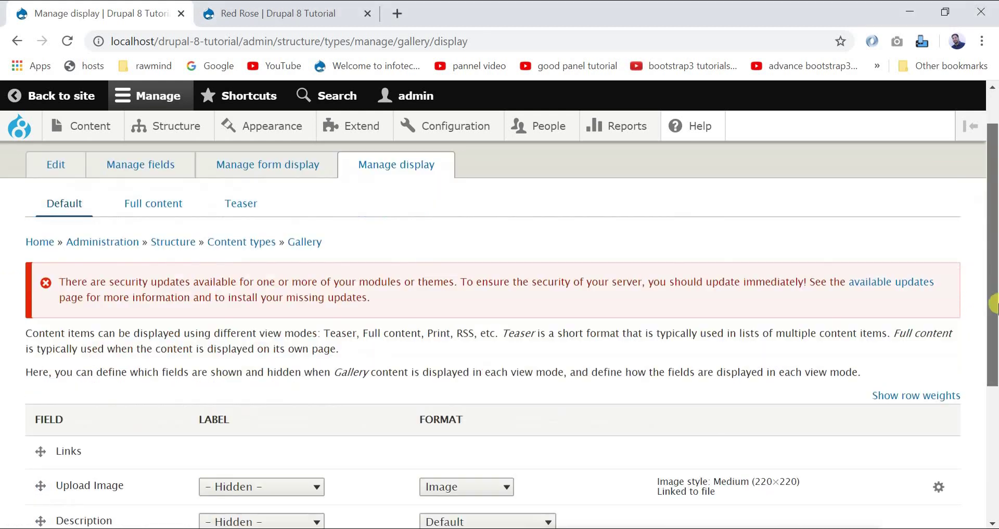
# - Review the field order in the Gallery Default display and examine which view modes are enabled in its custom display settings
pyautogui.moveTo(993, 260); pyautogui.dragTo(994, 388)
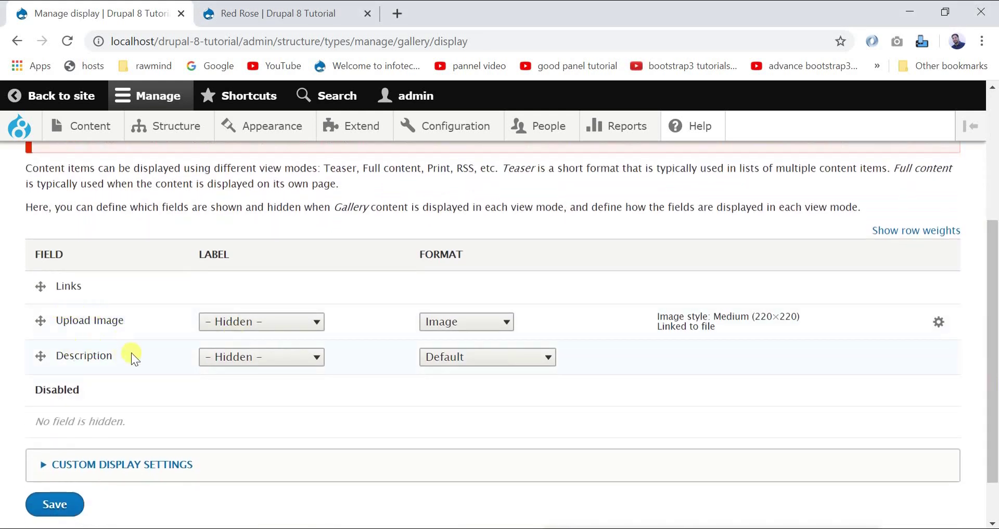
pyautogui.moveTo(992, 354); pyautogui.dragTo(993, 388)
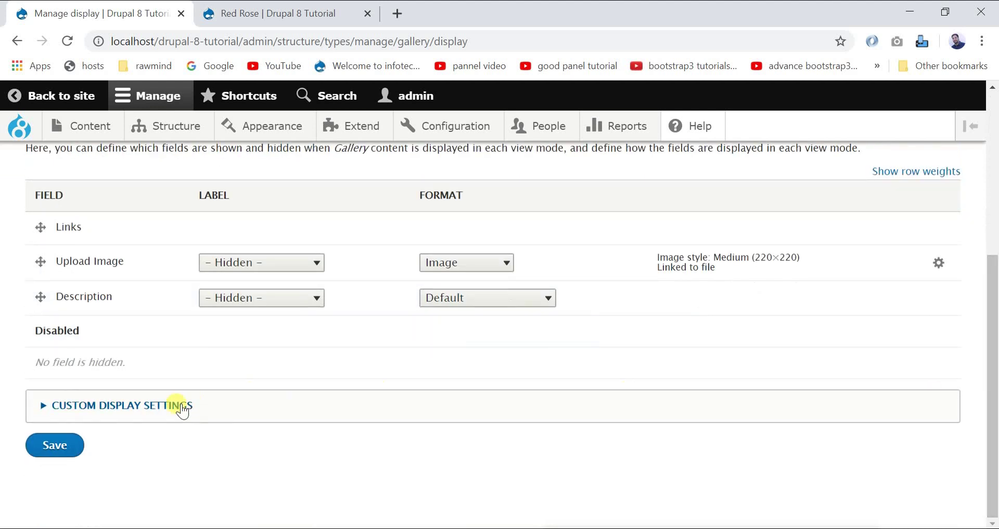
pyautogui.click(162, 406)
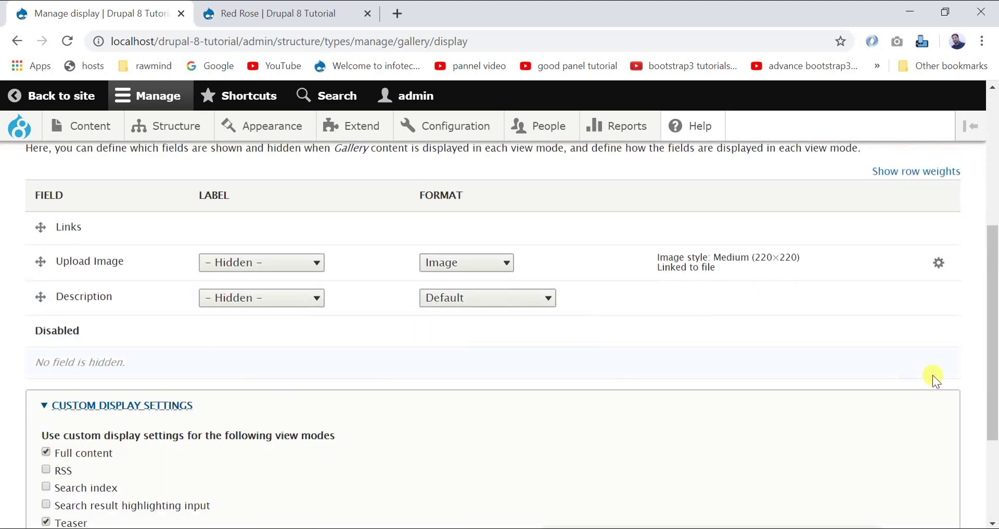
pyautogui.moveTo(992, 333); pyautogui.dragTo(816, 216)
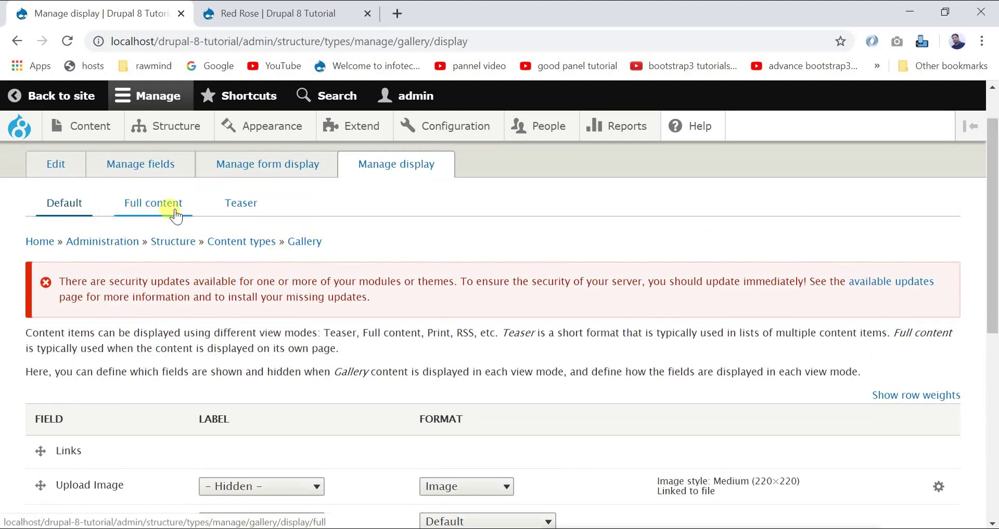
pyautogui.moveTo(991, 267); pyautogui.dragTo(991, 499)
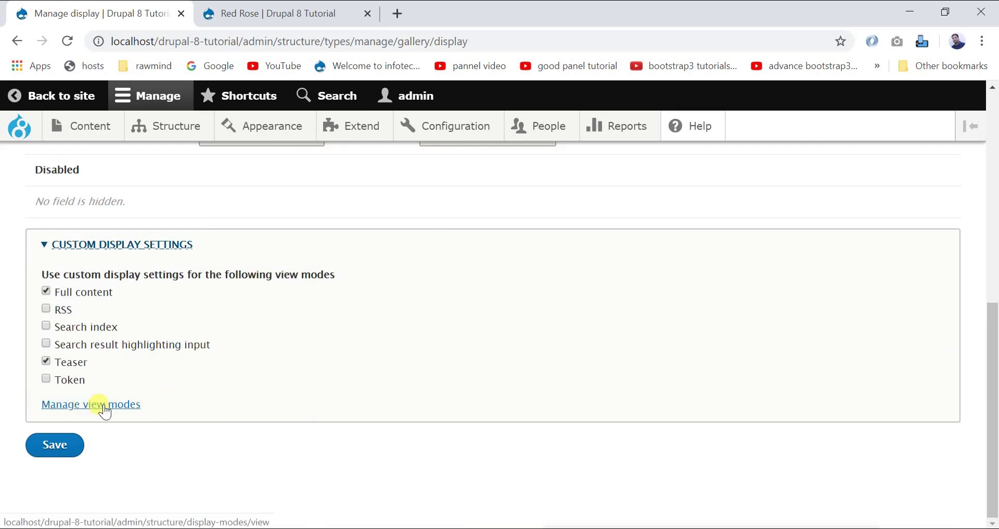
# - Open the view modes management page from the custom display settings and review the view modes for each entity type
pyautogui.moveTo(156, 129)
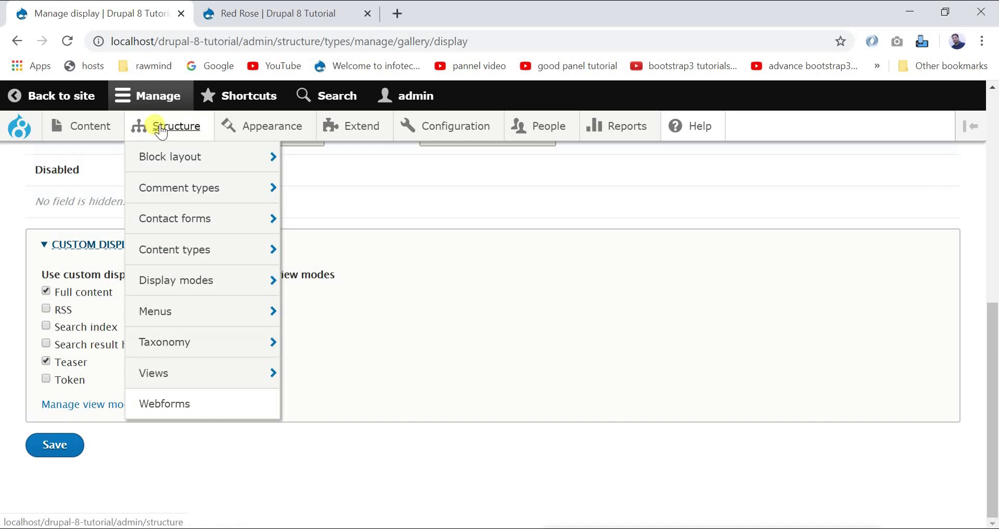
pyautogui.moveTo(176, 300)
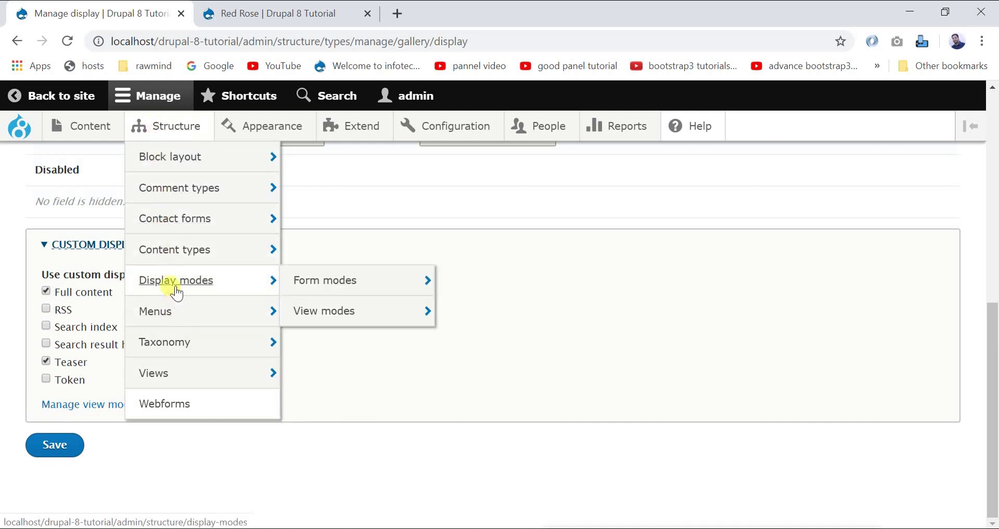
pyautogui.moveTo(348, 312)
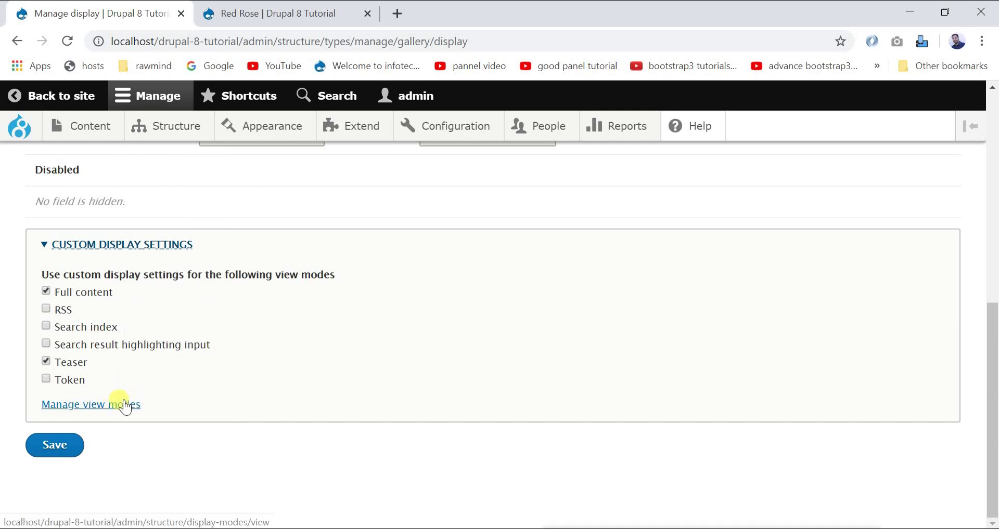
pyautogui.click(126, 405)
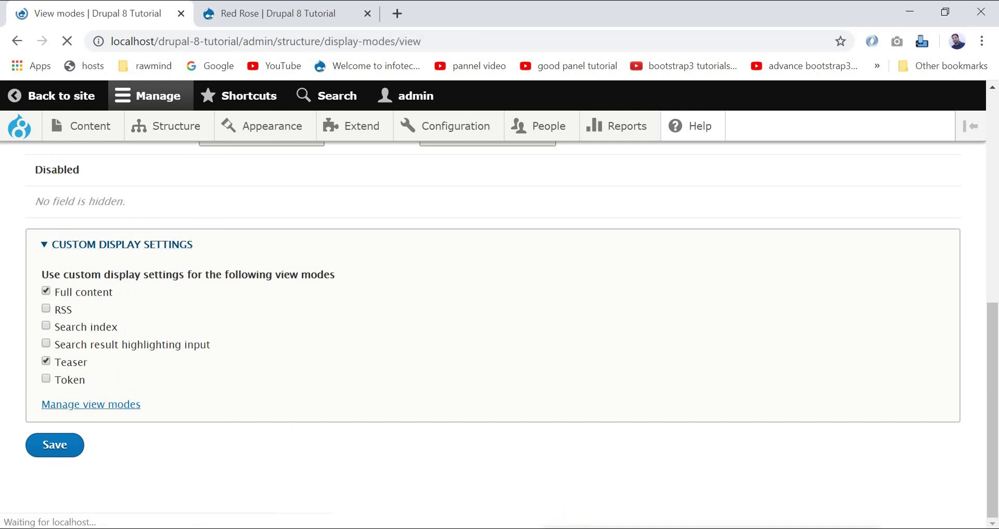
pyautogui.moveTo(994, 184); pyautogui.dragTo(993, 221)
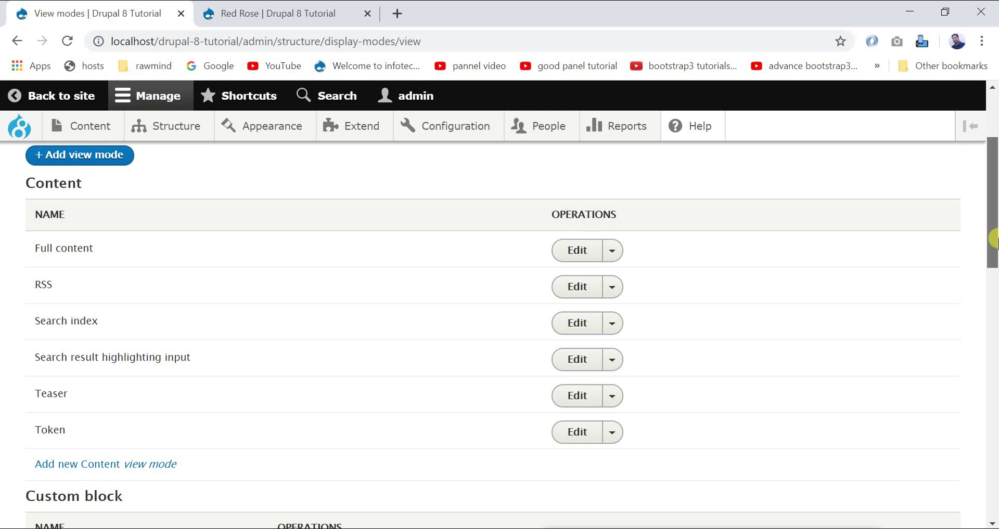
pyautogui.moveTo(993, 242); pyautogui.dragTo(995, 304)
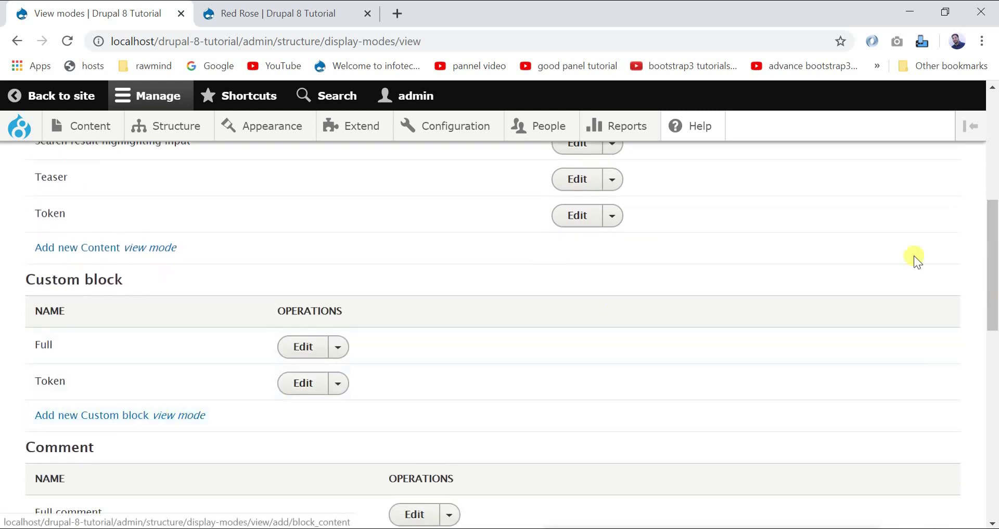
pyautogui.moveTo(992, 265); pyautogui.dragTo(993, 195)
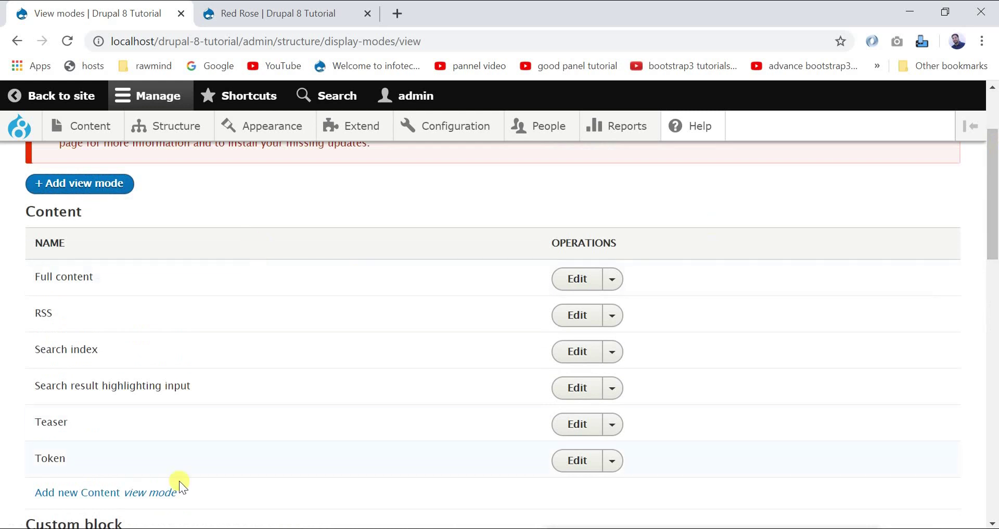
# - Add a new Content view mode named "Gallery View" and save it
pyautogui.click(104, 493)
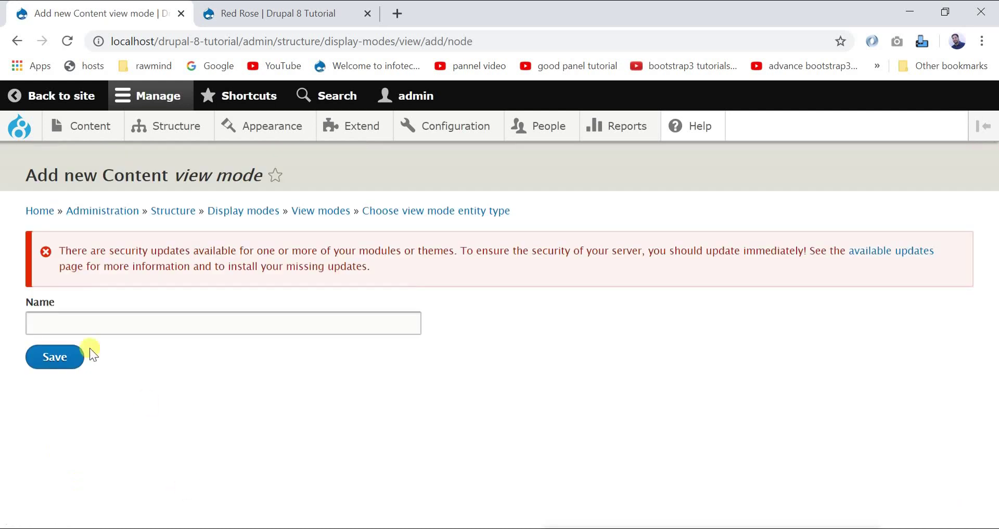
pyautogui.click(163, 317)
pyautogui.write('Gallery View')
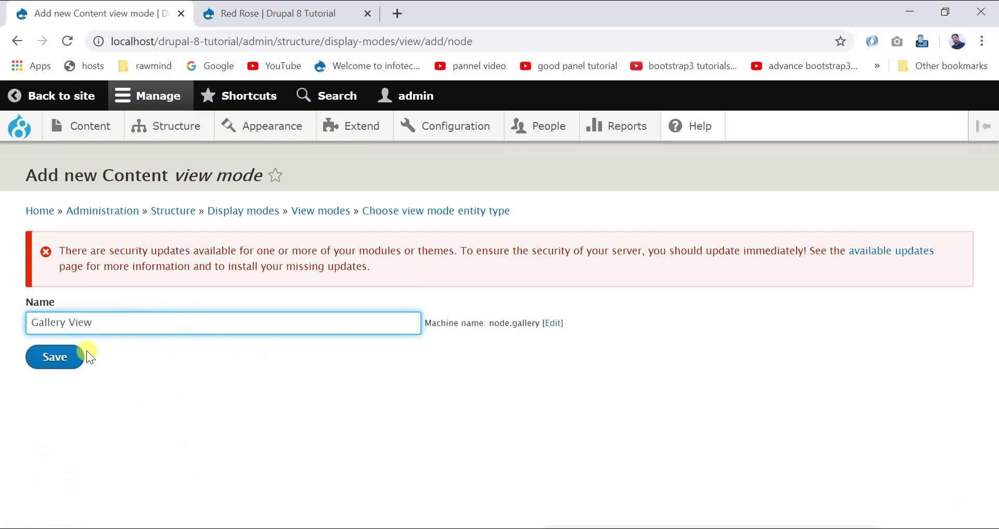
pyautogui.click(51, 357)
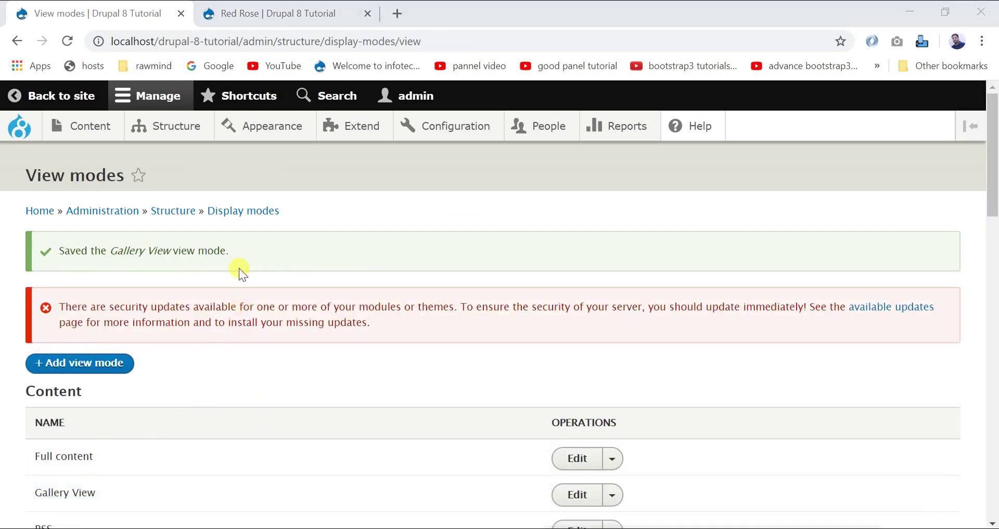
# - Open the Gallery content type's display management and compare the Default field order with the Red Rose page
pyautogui.moveTo(191, 125)
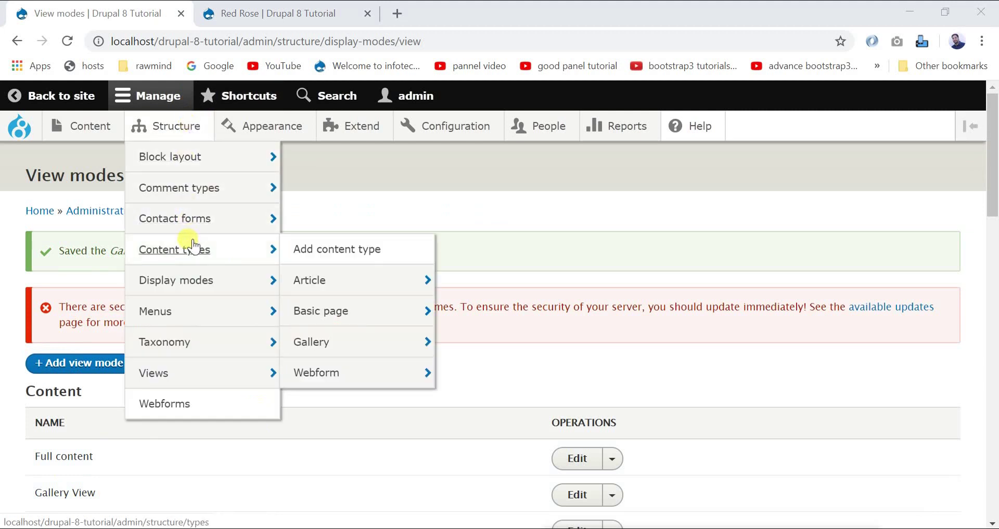
pyautogui.moveTo(197, 250)
pyautogui.moveTo(357, 339)
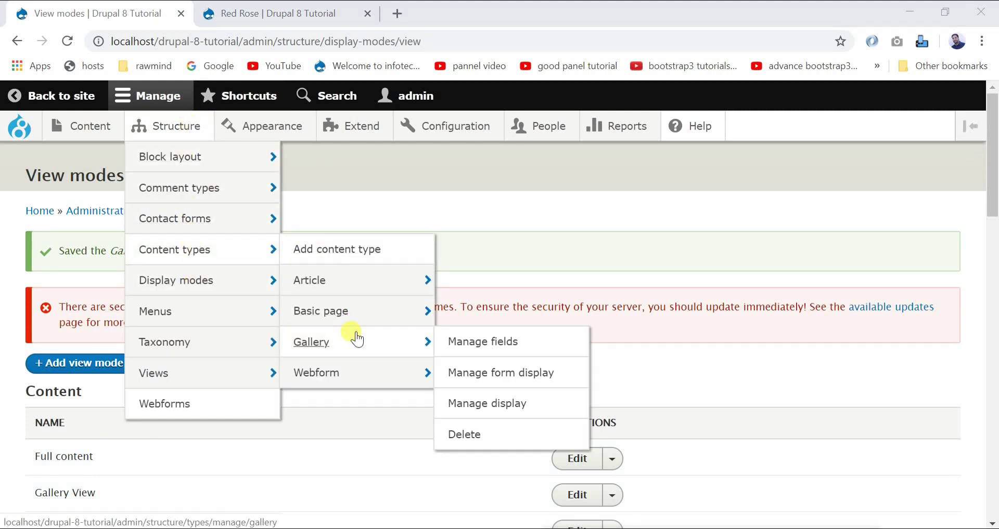
pyautogui.click(487, 404)
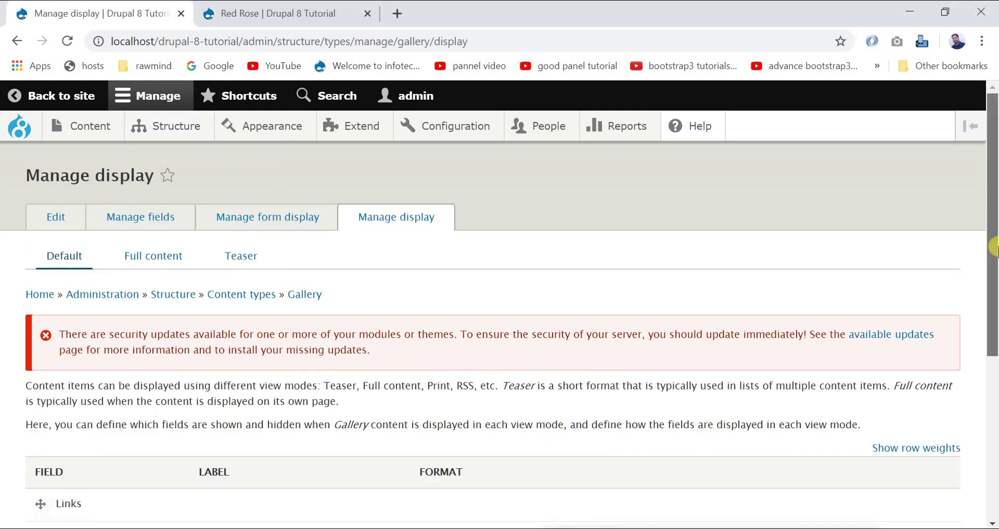
pyautogui.moveTo(994, 241); pyautogui.dragTo(993, 383)
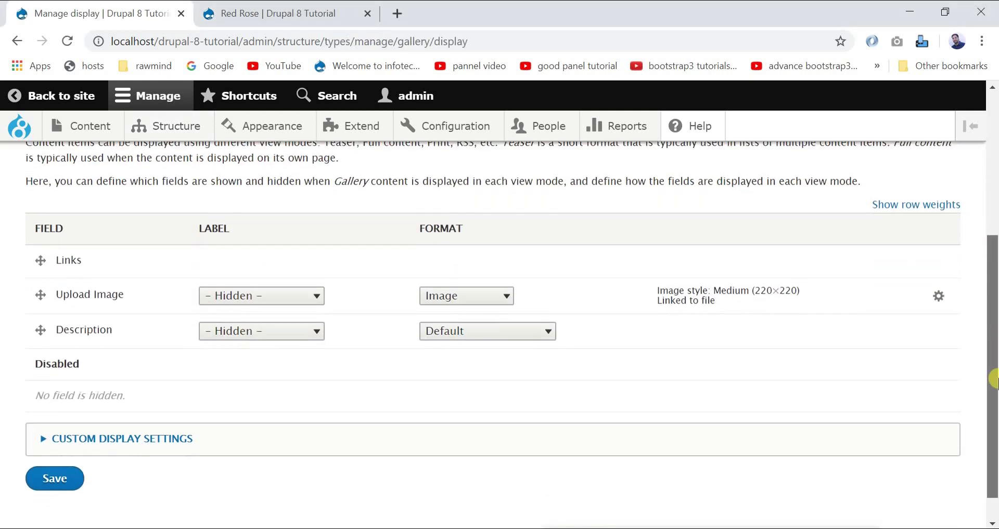
pyautogui.click(314, 10)
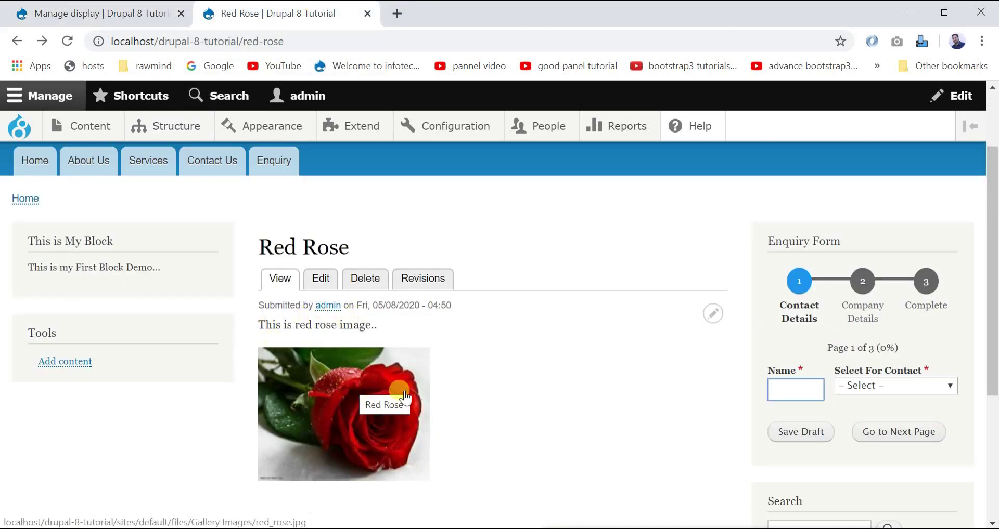
pyautogui.click(73, 11)
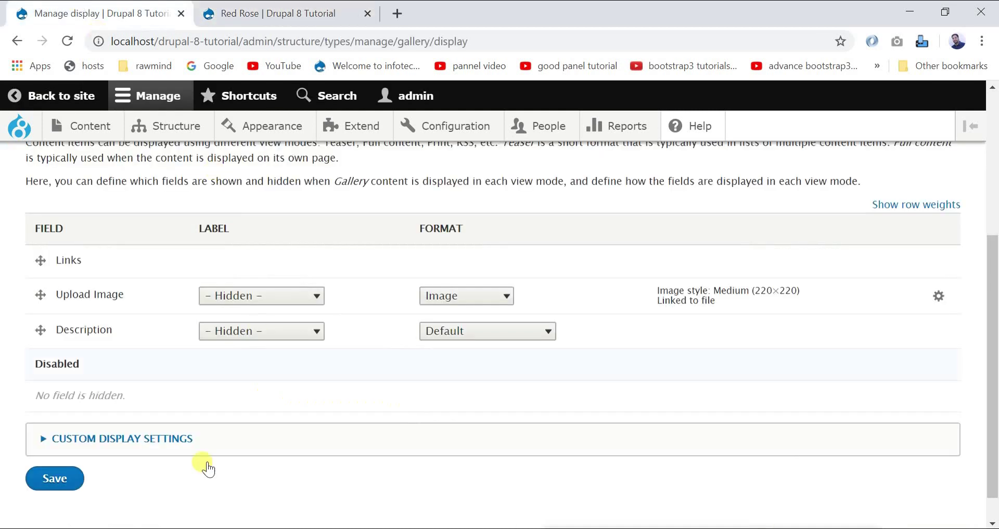
# - Disable custom display settings for the Full content view mode in the Gallery Default display, check the Red Rose page's current order, and save
pyautogui.click(106, 440)
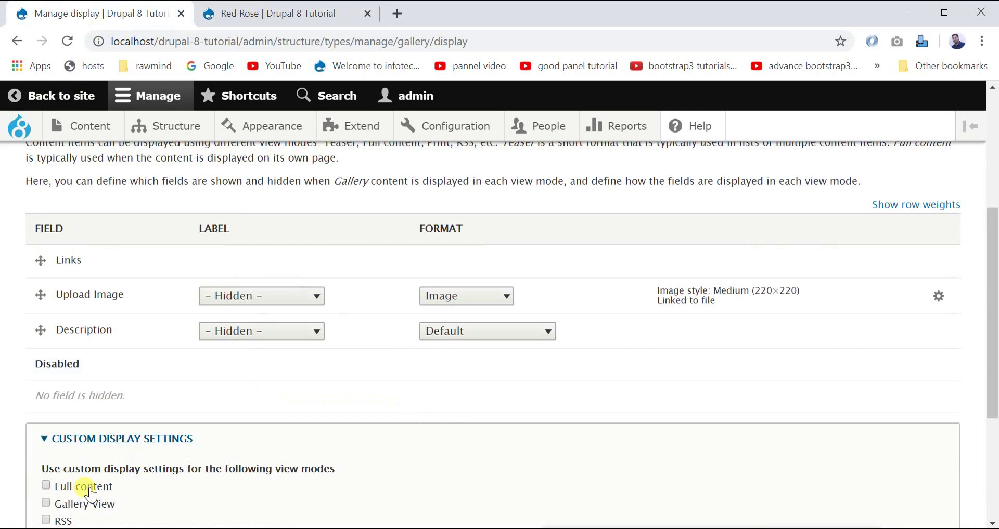
pyautogui.moveTo(993, 328)
pyautogui.mouseDown()
pyautogui.moveTo(994, 238)
pyautogui.moveTo(994, 337)
pyautogui.mouseUp()
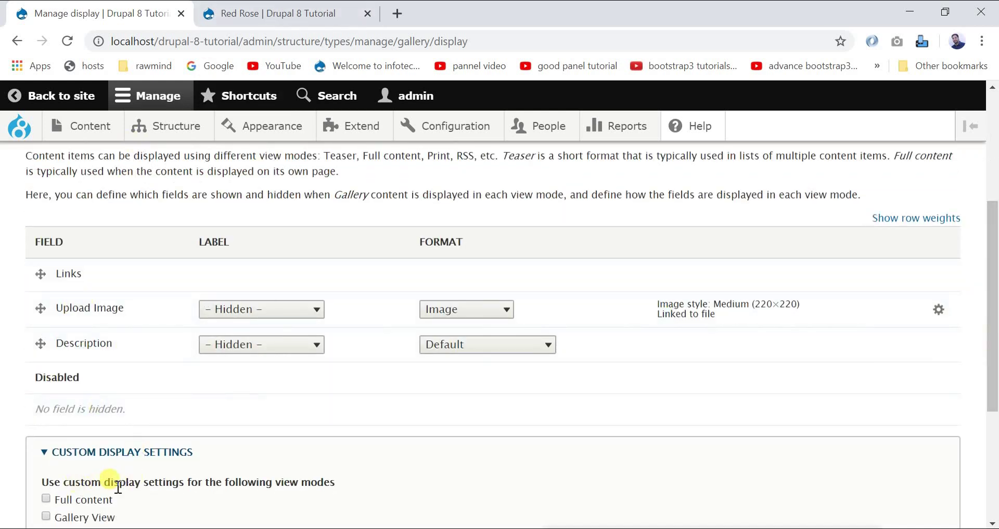
pyautogui.click(252, 10)
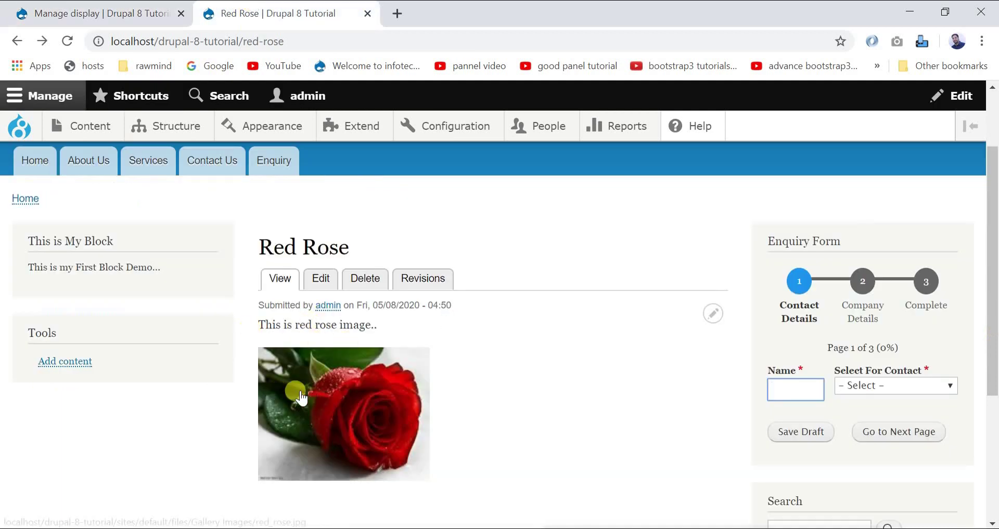
pyautogui.click(124, 12)
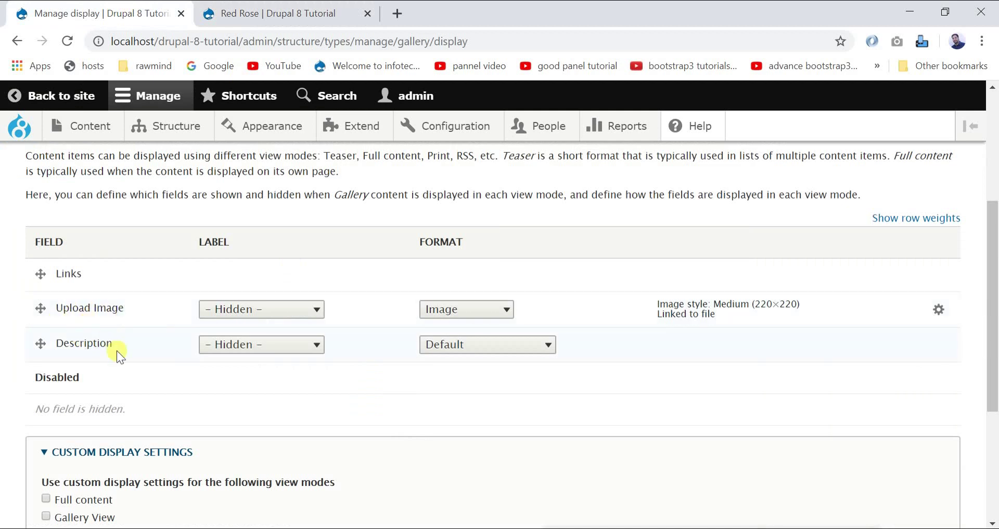
pyautogui.moveTo(992, 260); pyautogui.dragTo(994, 413)
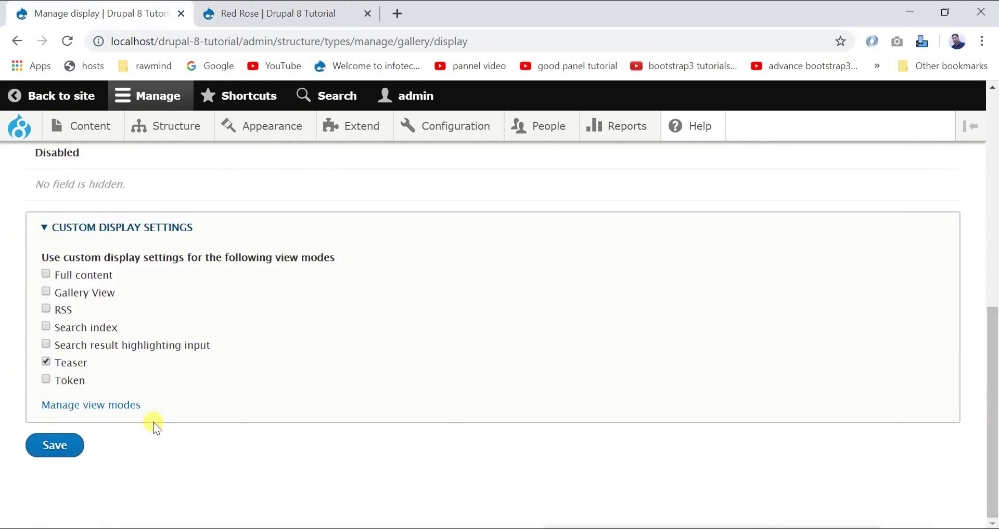
pyautogui.click(51, 445)
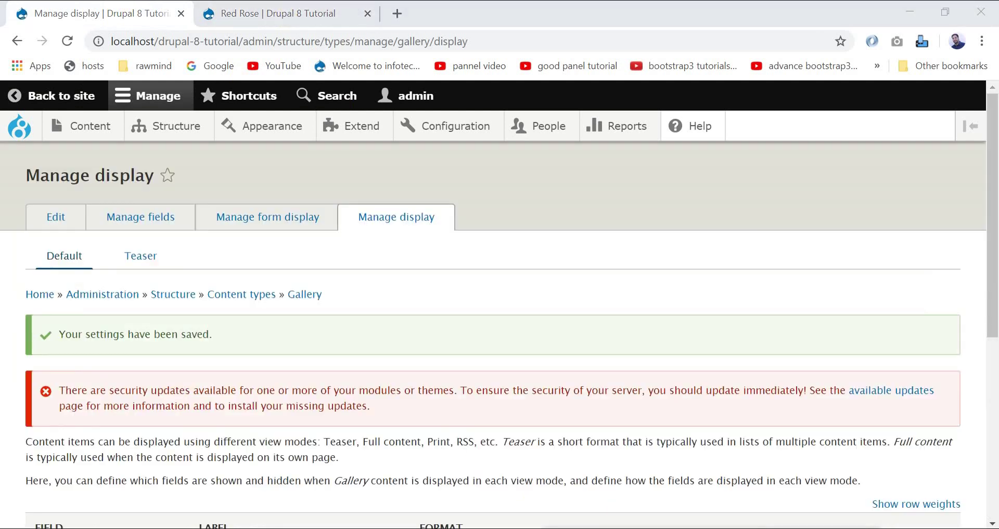
# - Reload the Red Rose page to check the image and description order under the Default display
pyautogui.click(276, 14)
pyautogui.click(329, 42)
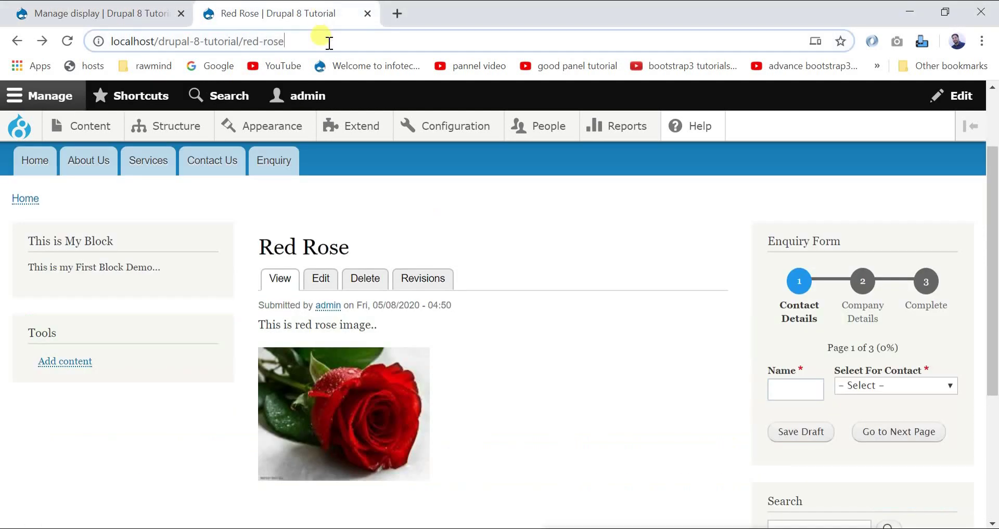
pyautogui.press('Return')
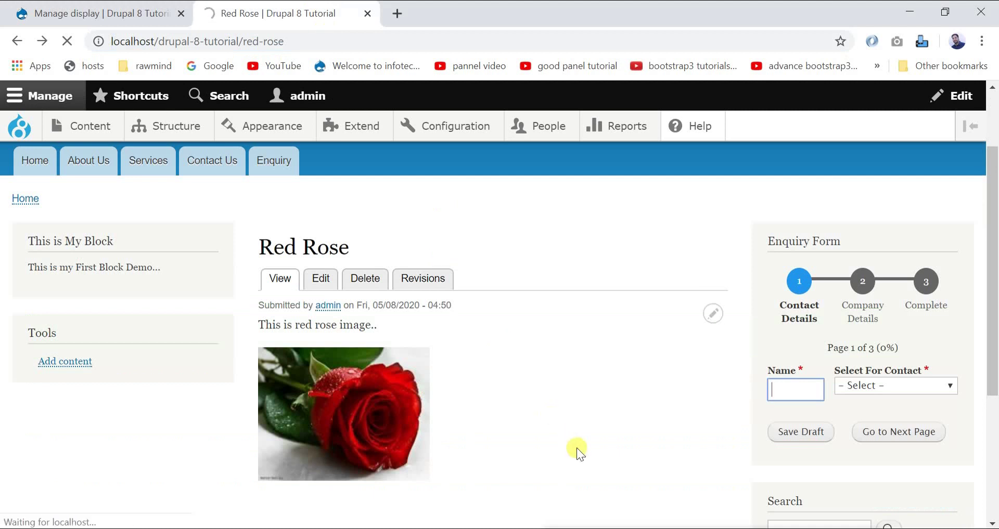